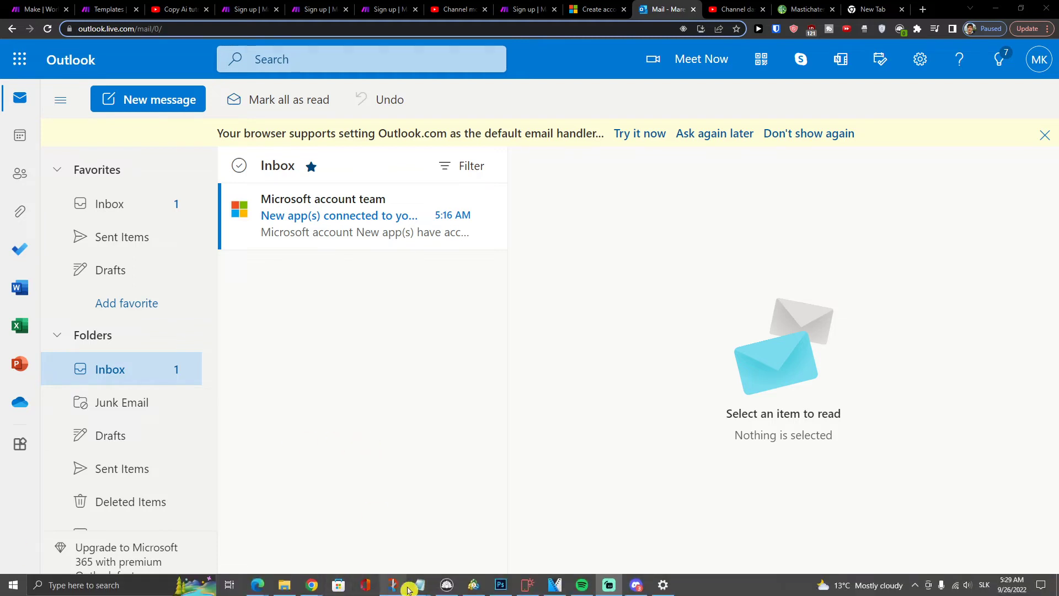
# Step: Load monday.com in the empty tab and open the Videa ktore spravit board
pyautogui.moveTo(419, 585)
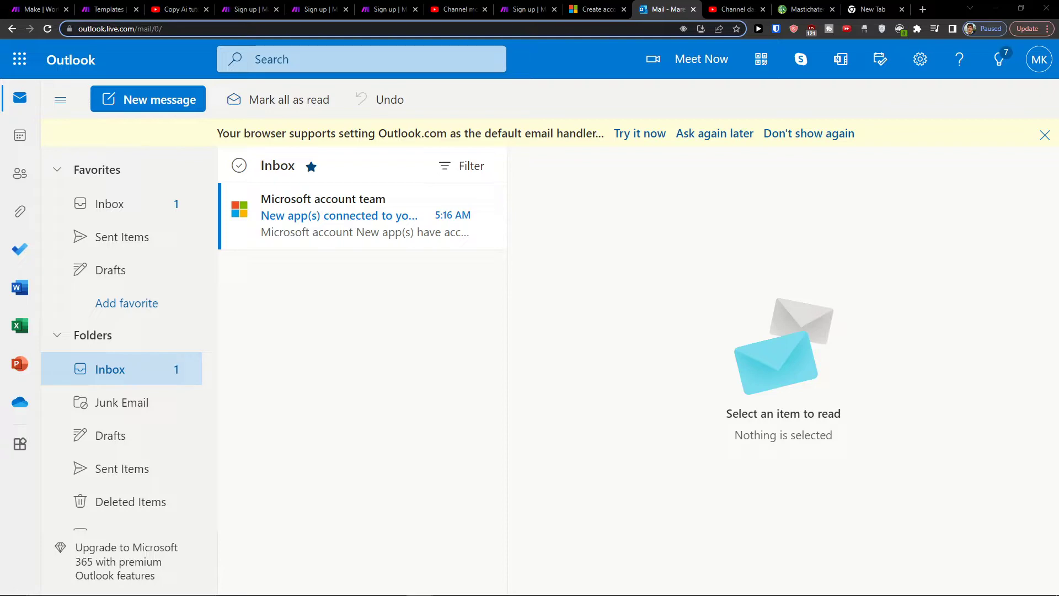
pyautogui.click(871, 6)
pyautogui.write('monday.com')
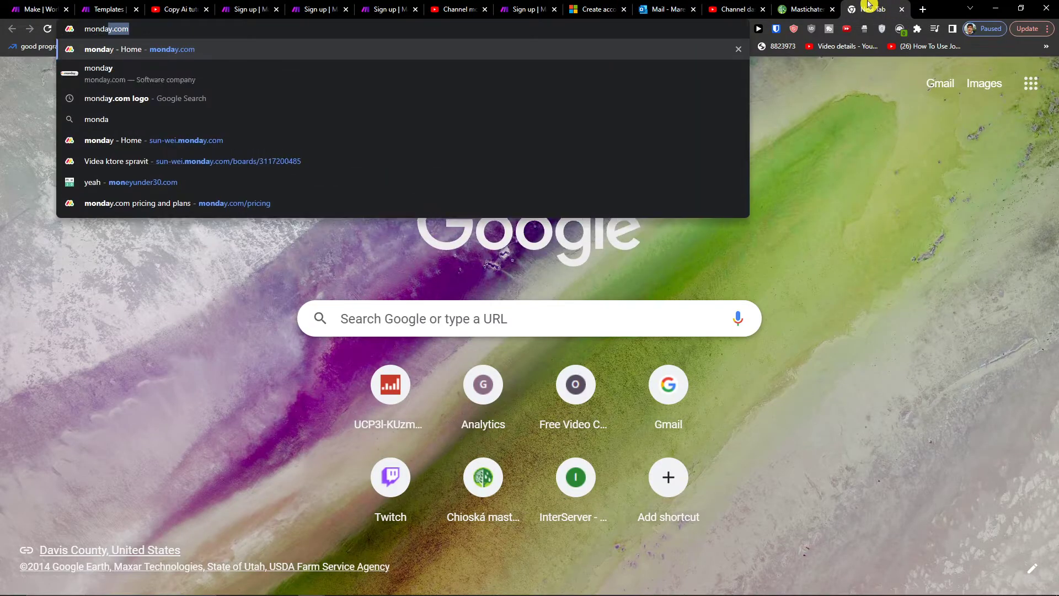
pyautogui.press('Return')
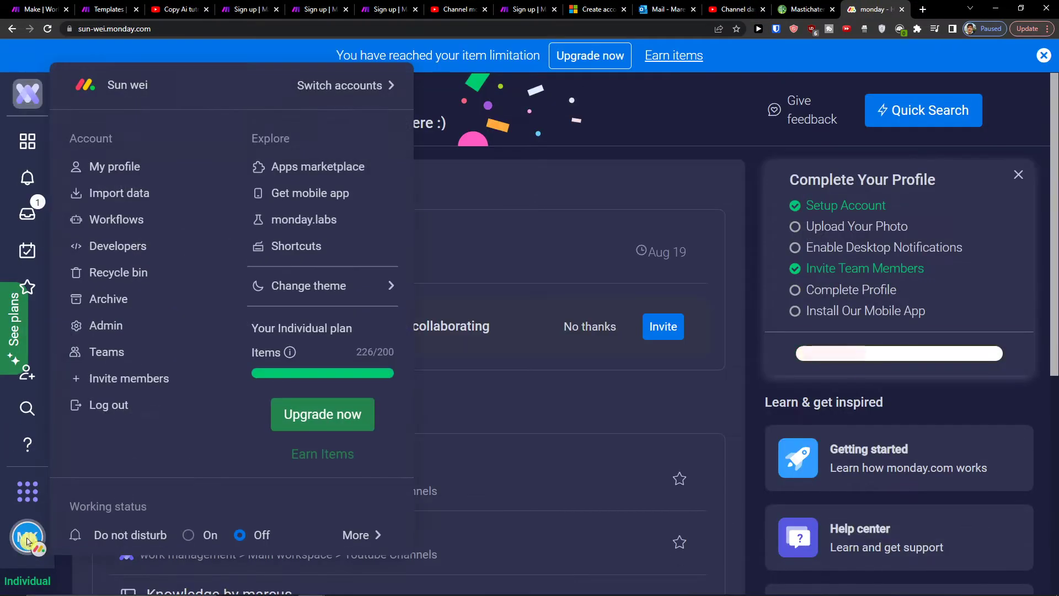
pyautogui.click(30, 144)
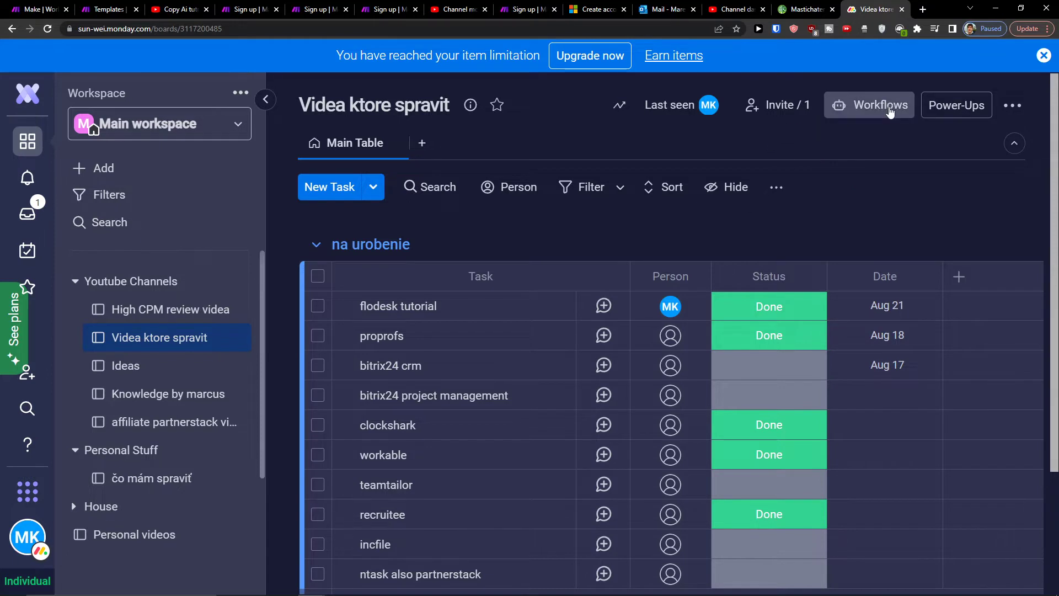
# Step: Search Workflows' Apps & Integrations for 'out' and browse the Outlook integration's recipes
pyautogui.click(890, 112)
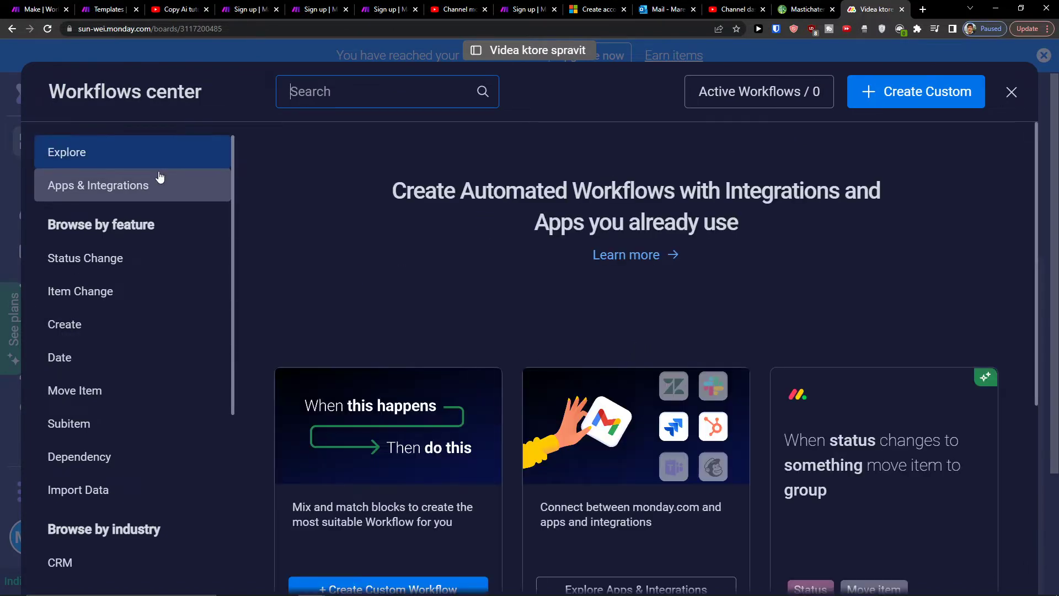
pyautogui.click(160, 174)
pyautogui.click(381, 92)
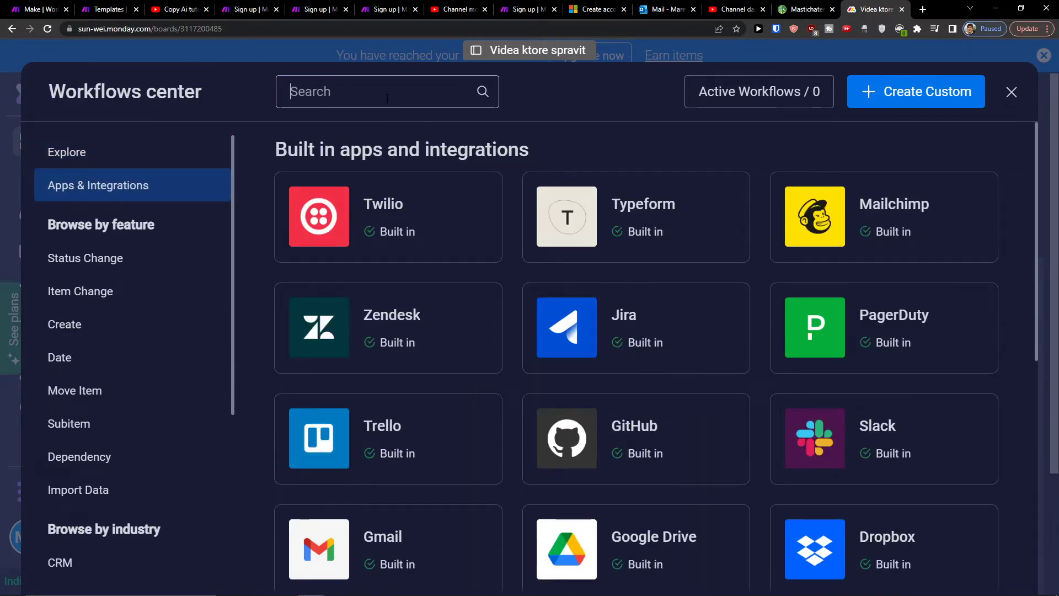
pyautogui.write('out')
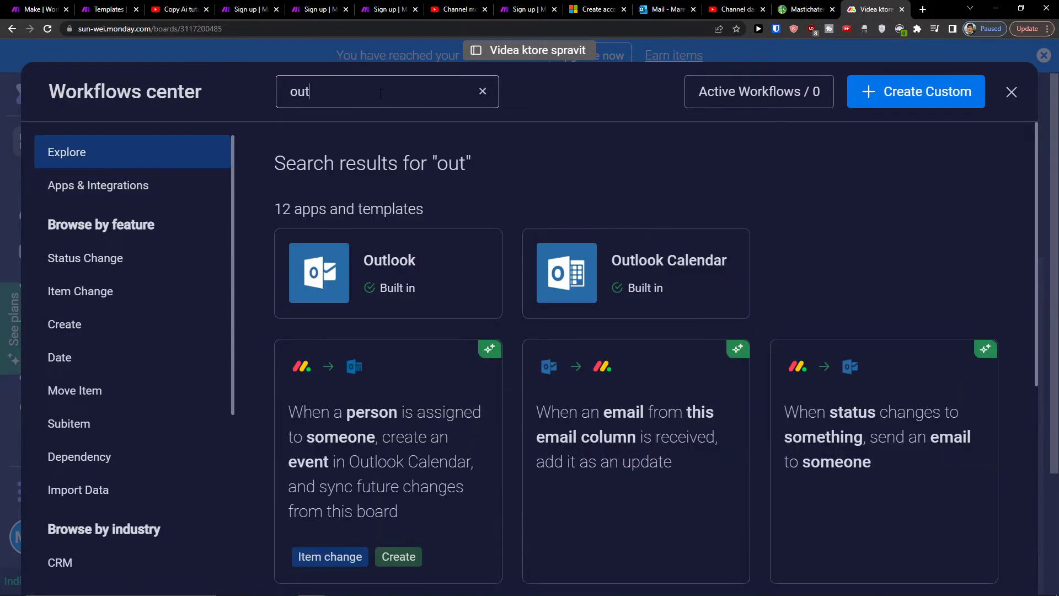
pyautogui.click(478, 268)
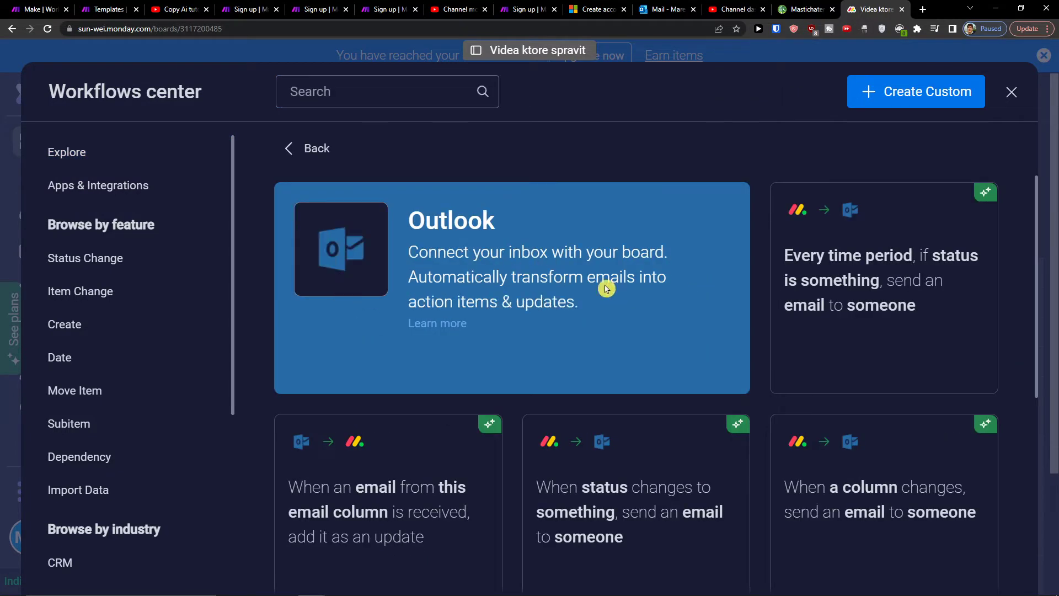
pyautogui.scroll(-5, 743, 309)
pyautogui.scroll(-4, 717, 375)
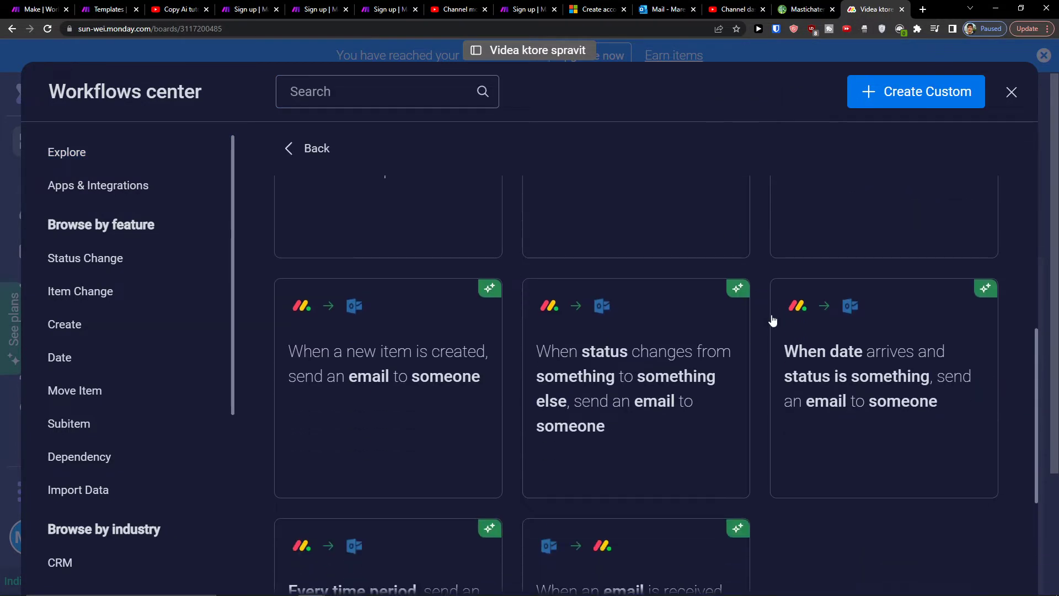
pyautogui.scroll(5, 783, 338)
pyautogui.scroll(4, 787, 337)
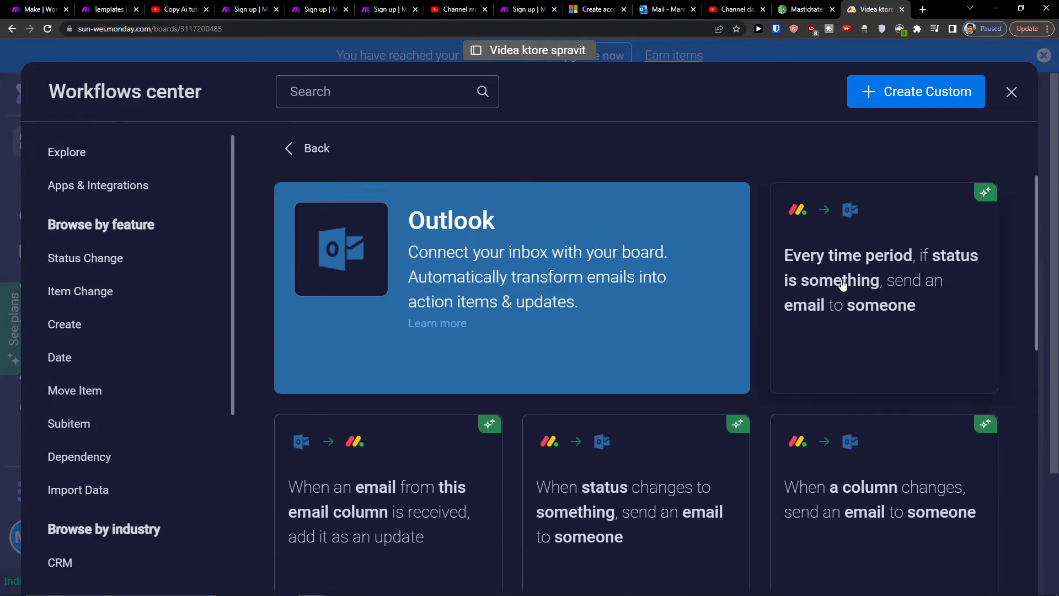
# Step: Pick the periodic status e-mail recipe and try signing in with the personal Outlook address
pyautogui.click(843, 284)
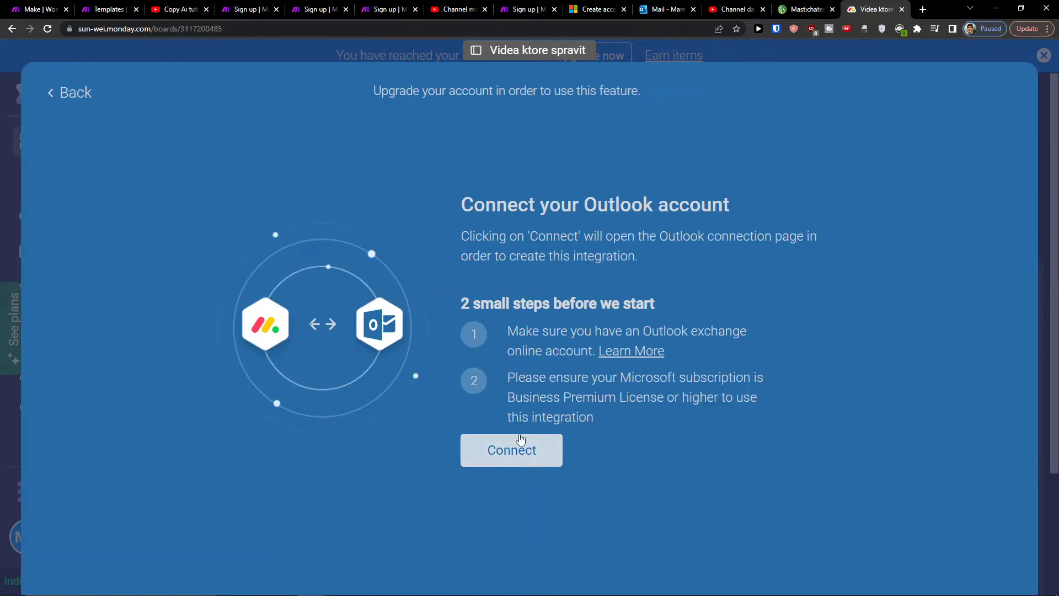
pyautogui.click(521, 437)
pyautogui.click(519, 453)
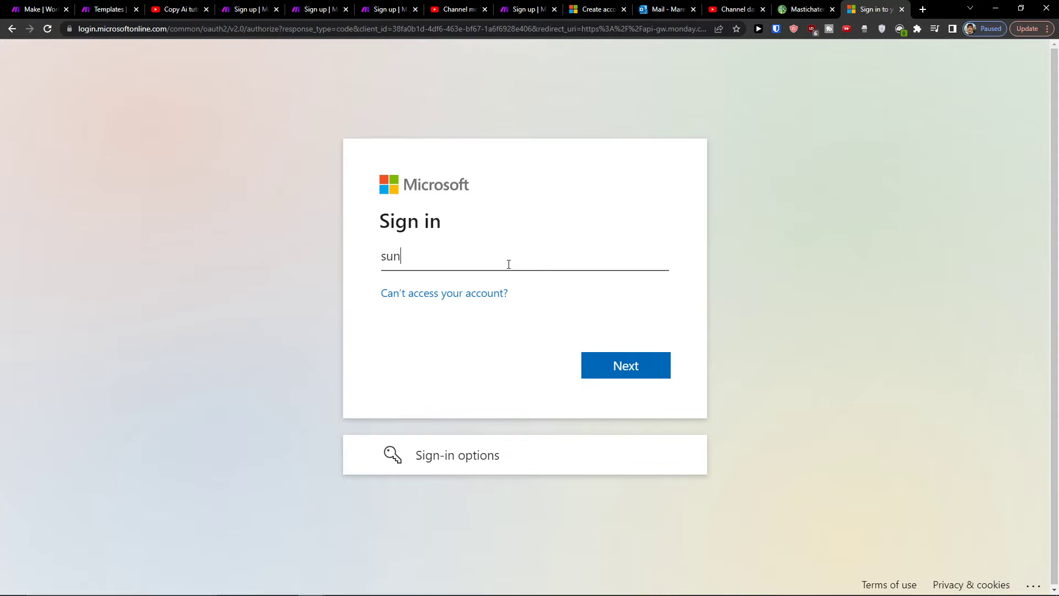
pyautogui.press('Return')
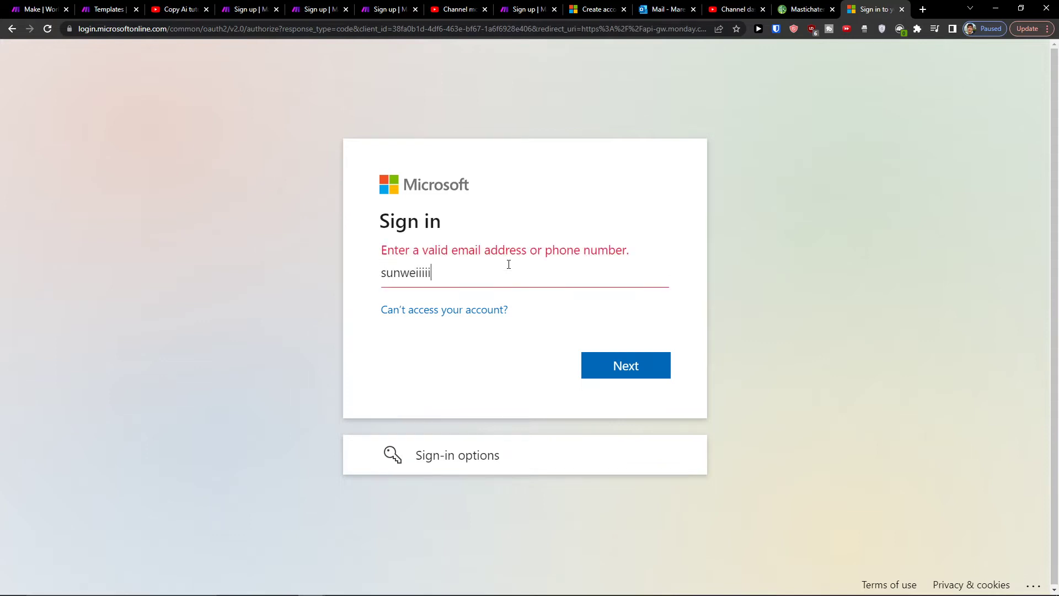
pyautogui.hotkey('ctrl', 'a')
pyautogui.press('BackSpace')
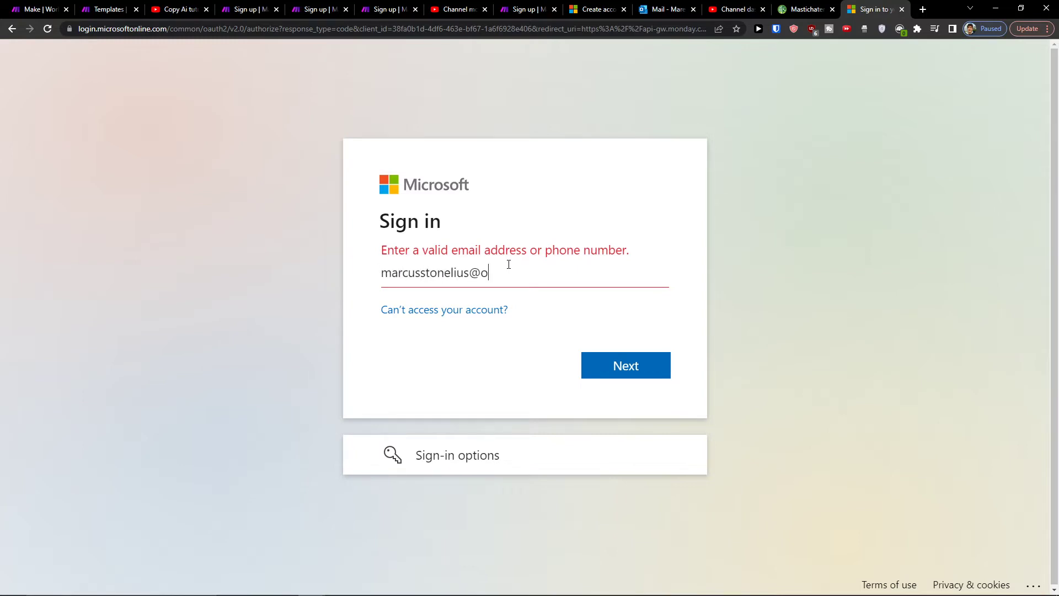
pyautogui.write('ook.com')
pyautogui.press('Return')
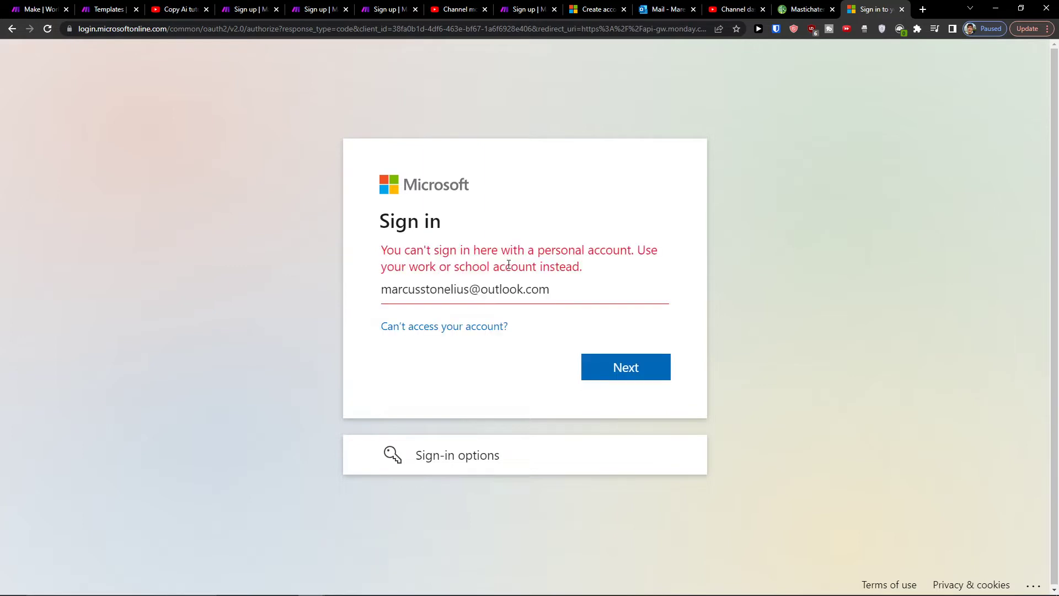
# Step: Abandon the rejected Microsoft sign-in and return to the Outlook inbox tab
pyautogui.doubleClick(462, 289)
pyautogui.press('BackSpace')
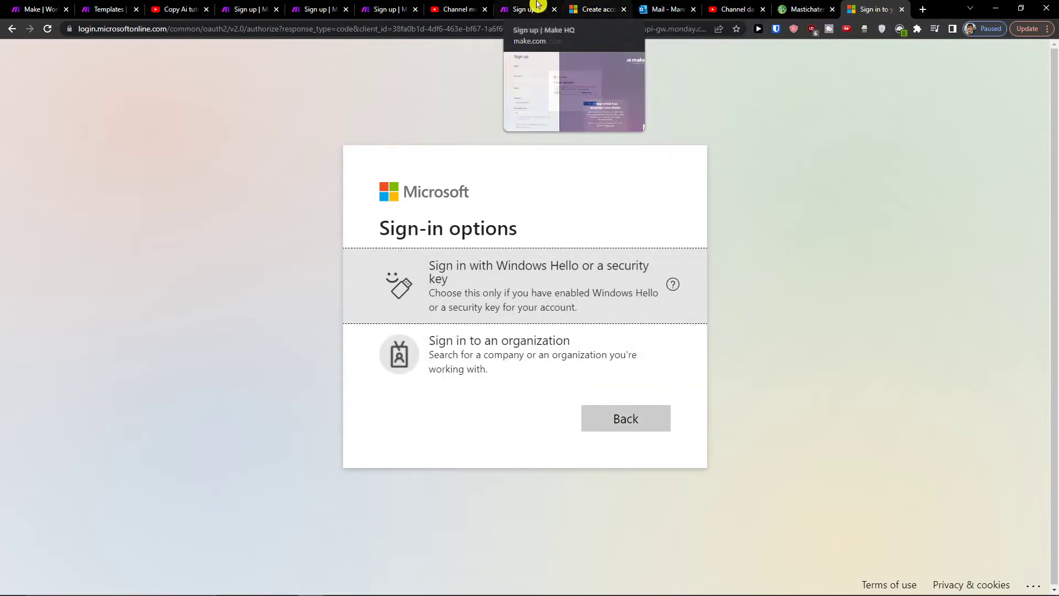
pyautogui.click(593, 10)
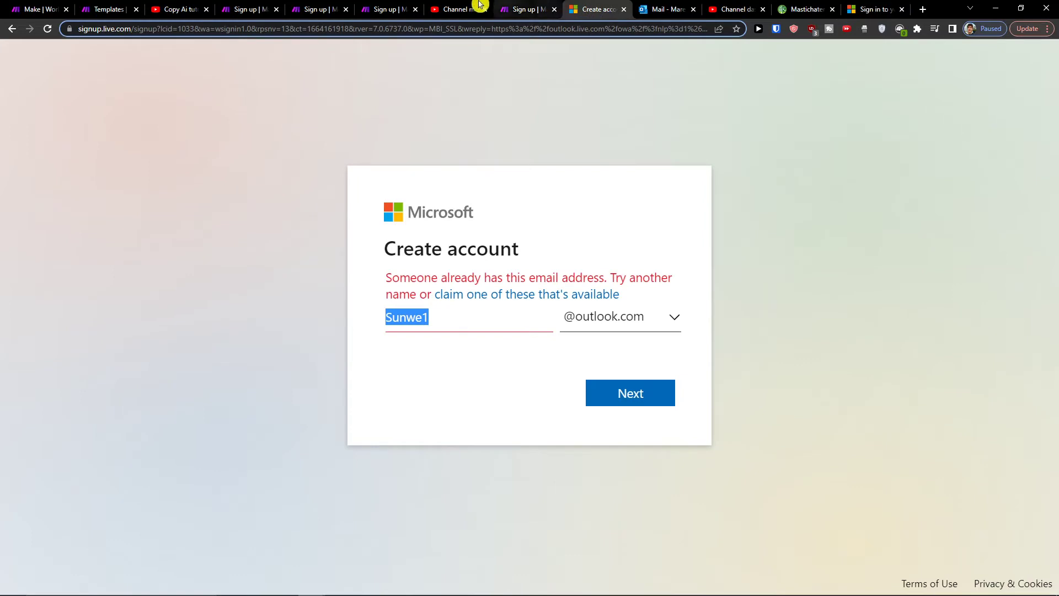
pyautogui.click(18, 30)
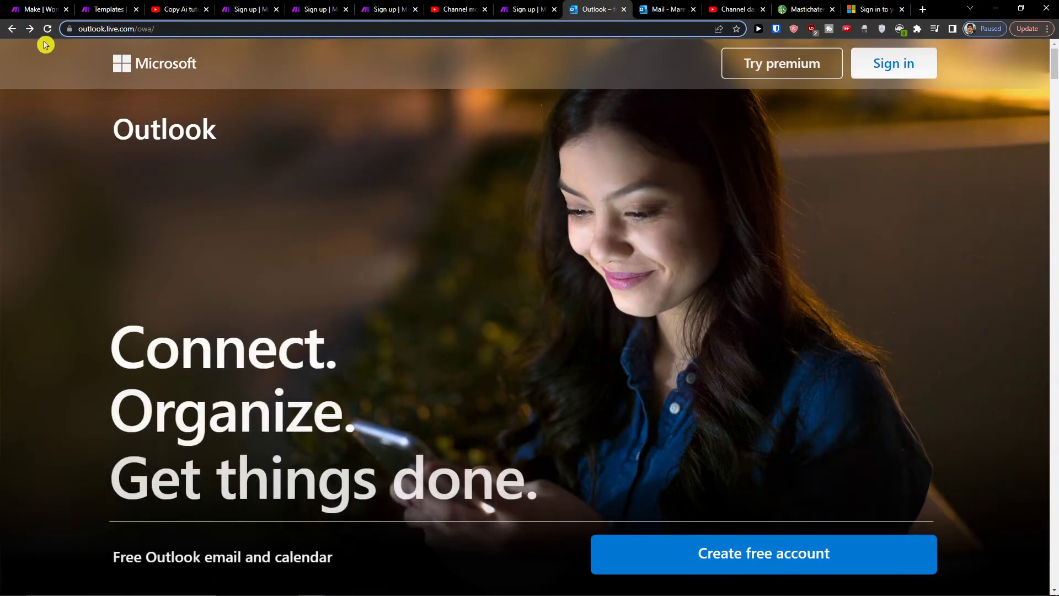
pyautogui.click(659, 9)
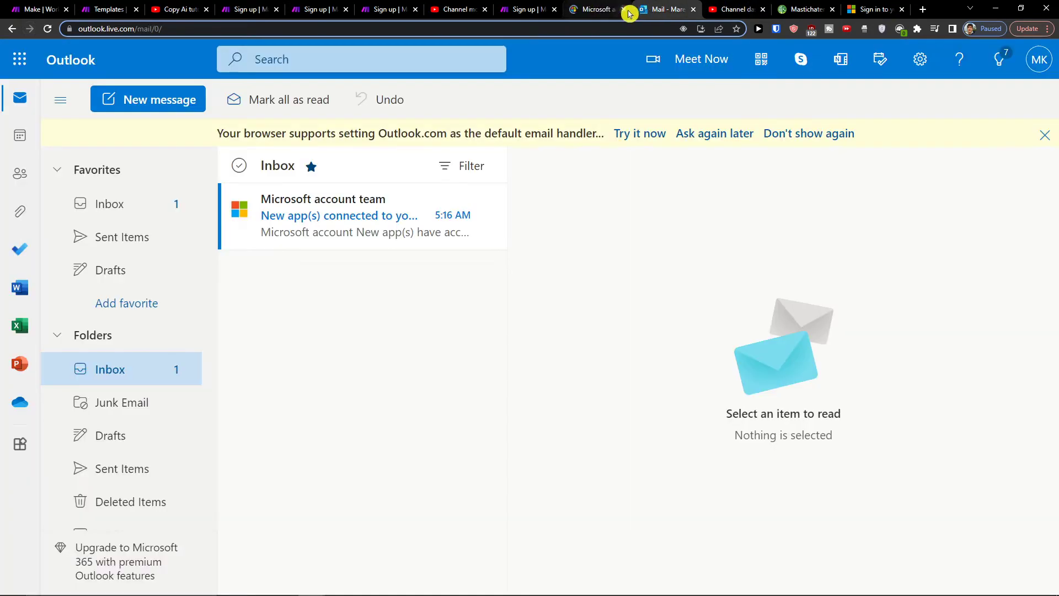
# Step: Open the make.com register link from the tutorial video's description, then return to the Make tab
pyautogui.click(41, 10)
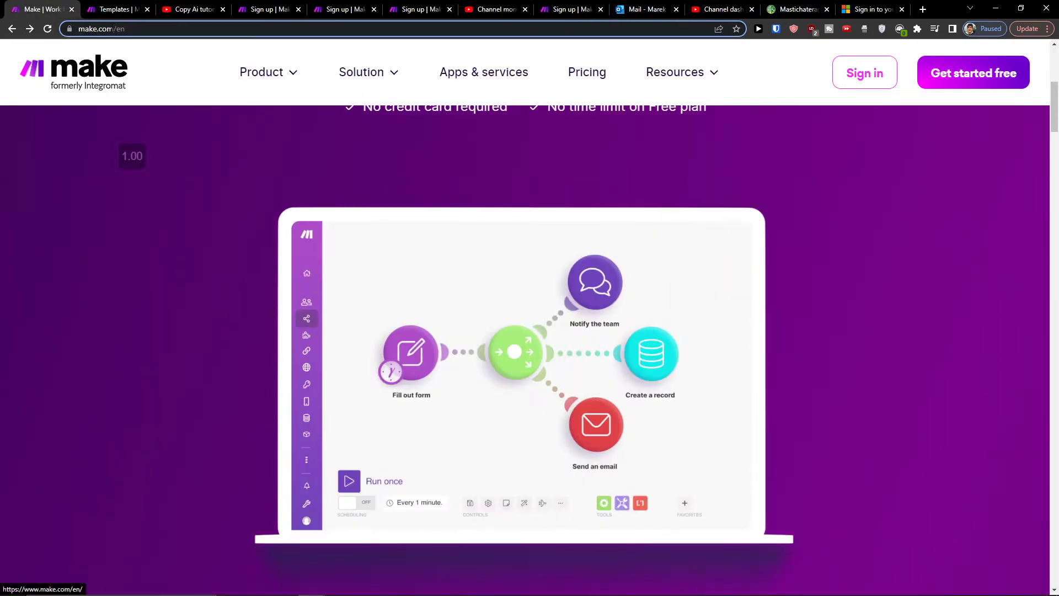
pyautogui.click(200, 5)
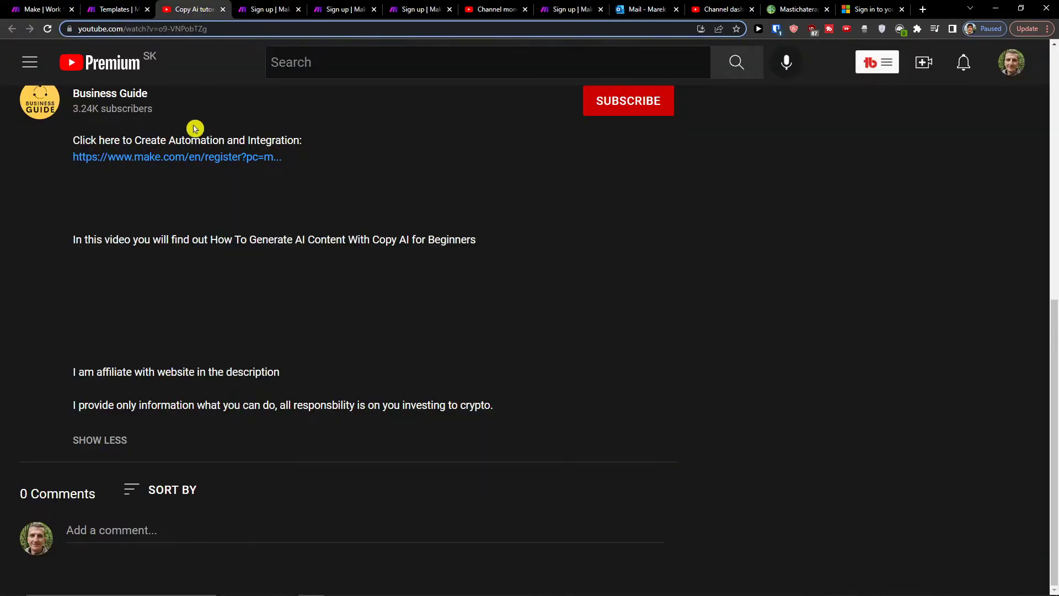
pyautogui.click(164, 167)
pyautogui.click(231, 16)
pyautogui.click(41, 10)
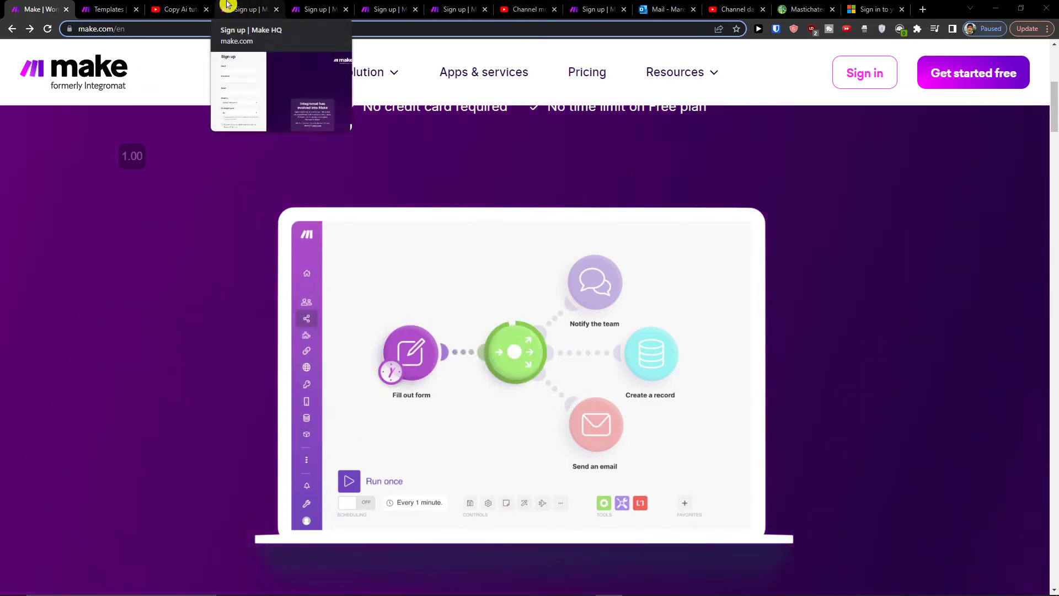
# Step: Create a new scenario whose first module is Monday's Create an Item
pyautogui.click(121, 5)
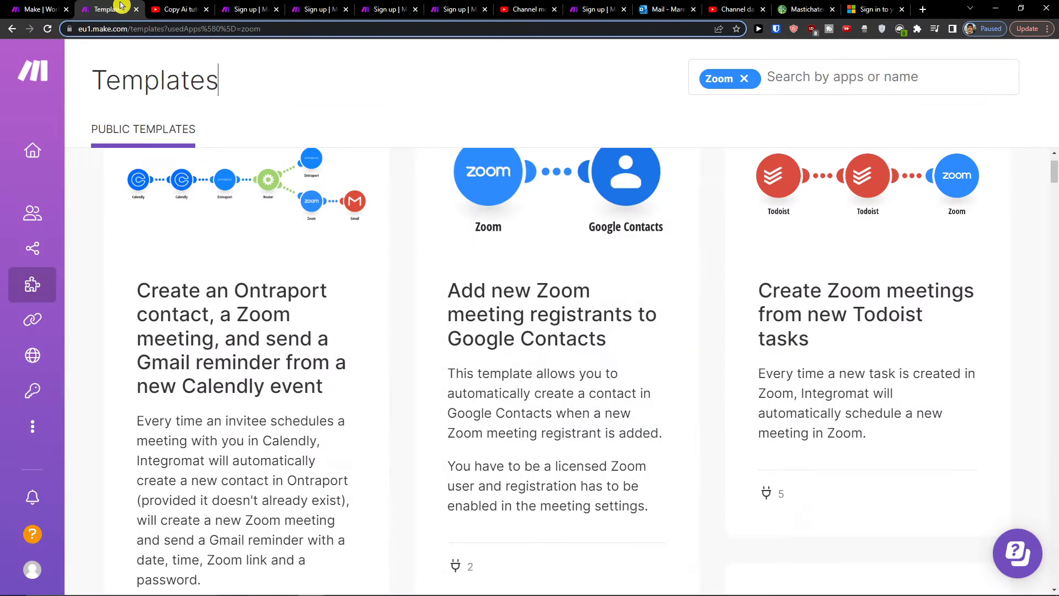
pyautogui.click(17, 251)
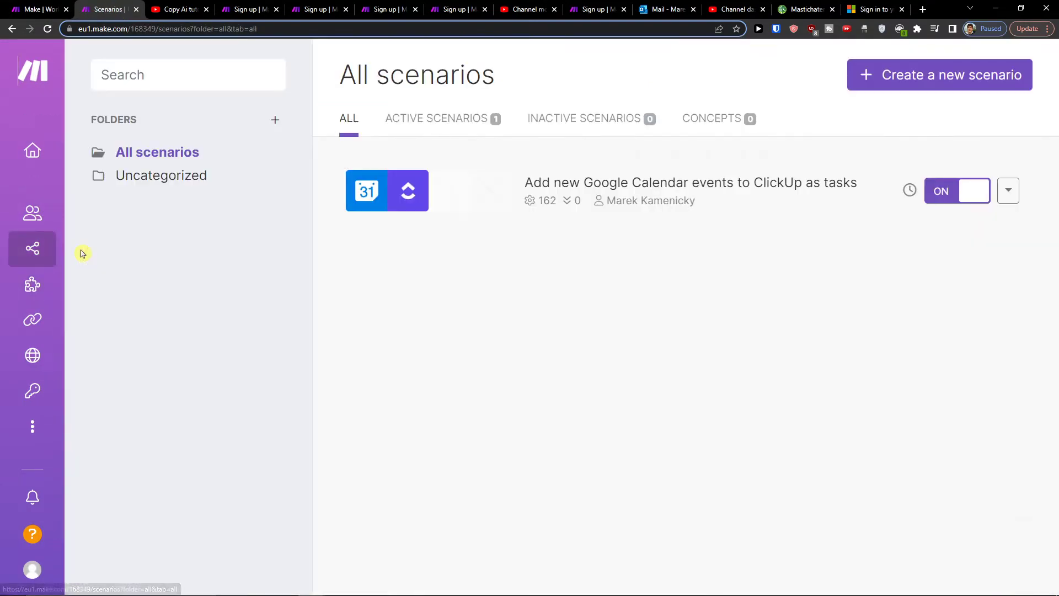
pyautogui.click(942, 76)
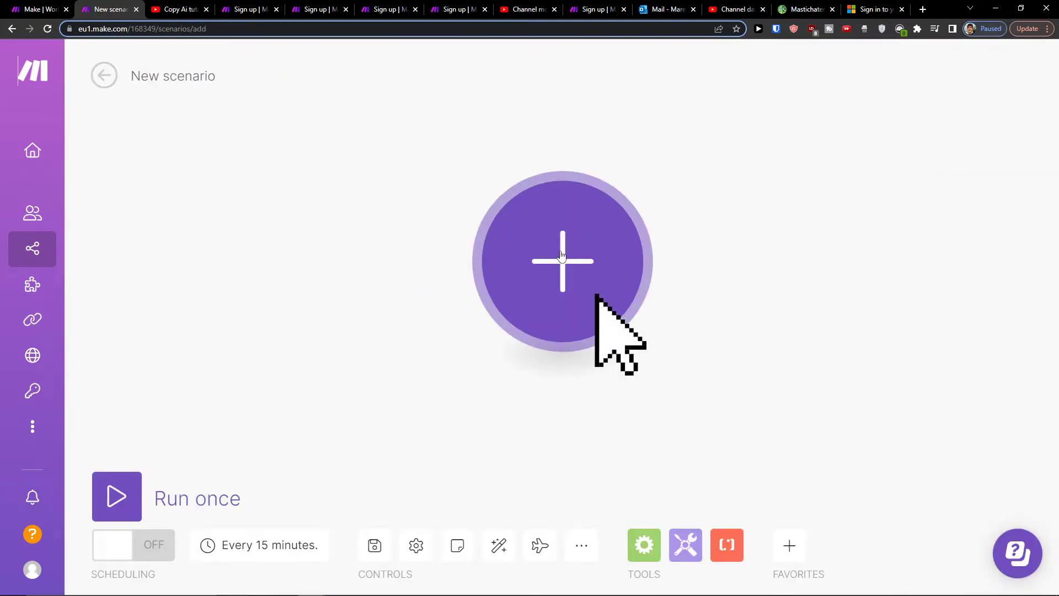
pyautogui.click(580, 309)
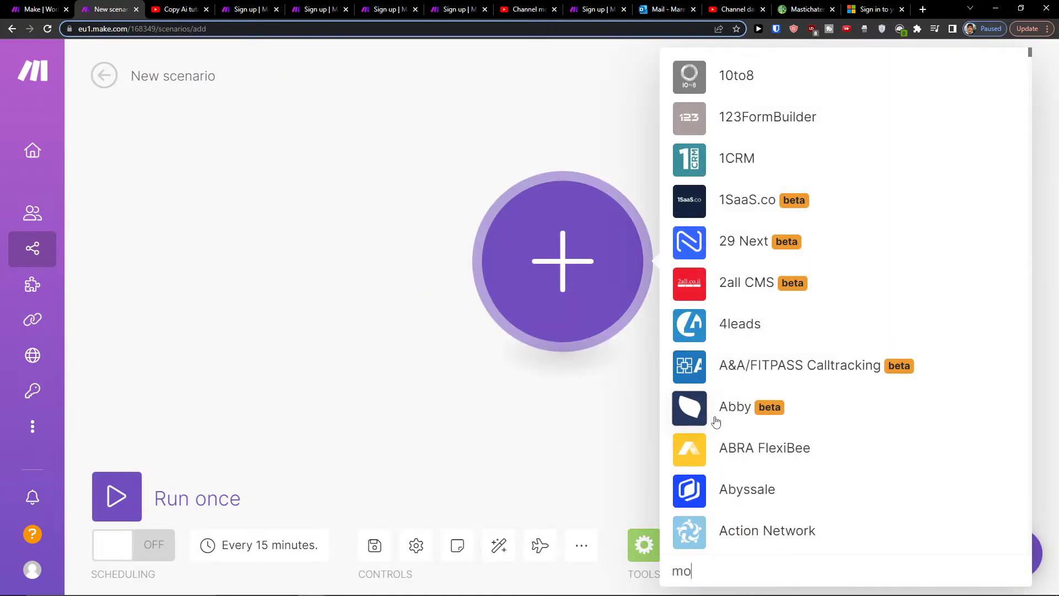
pyautogui.click(786, 234)
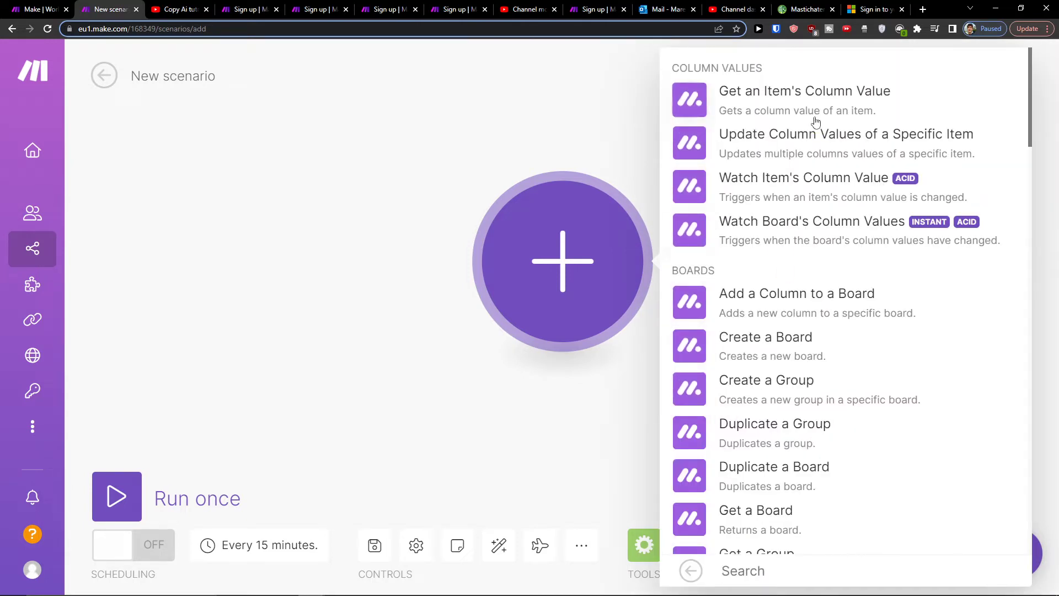
pyautogui.scroll(-8, 805, 246)
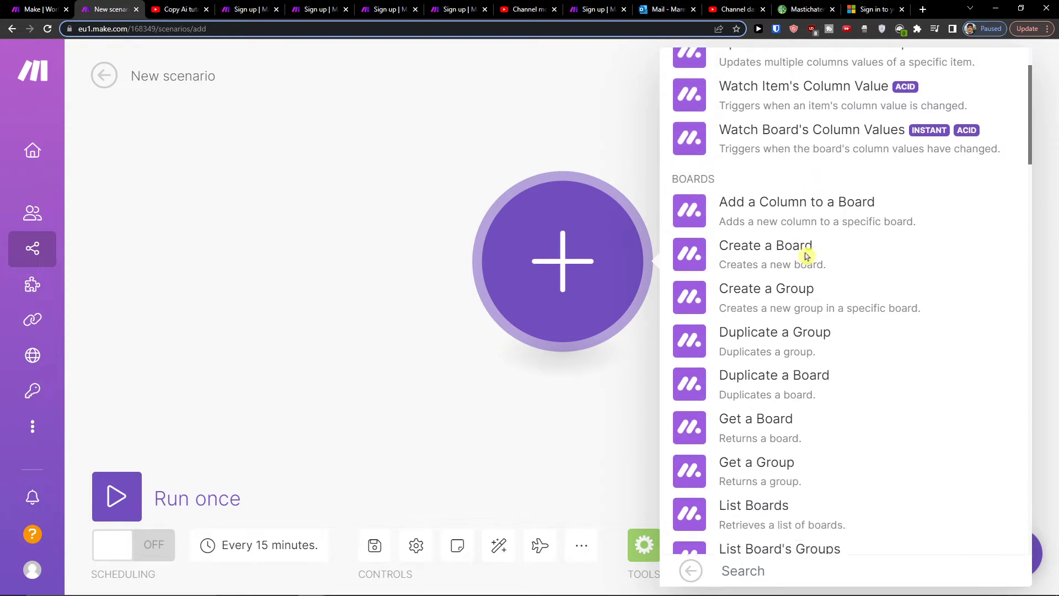
pyautogui.scroll(-7, 804, 259)
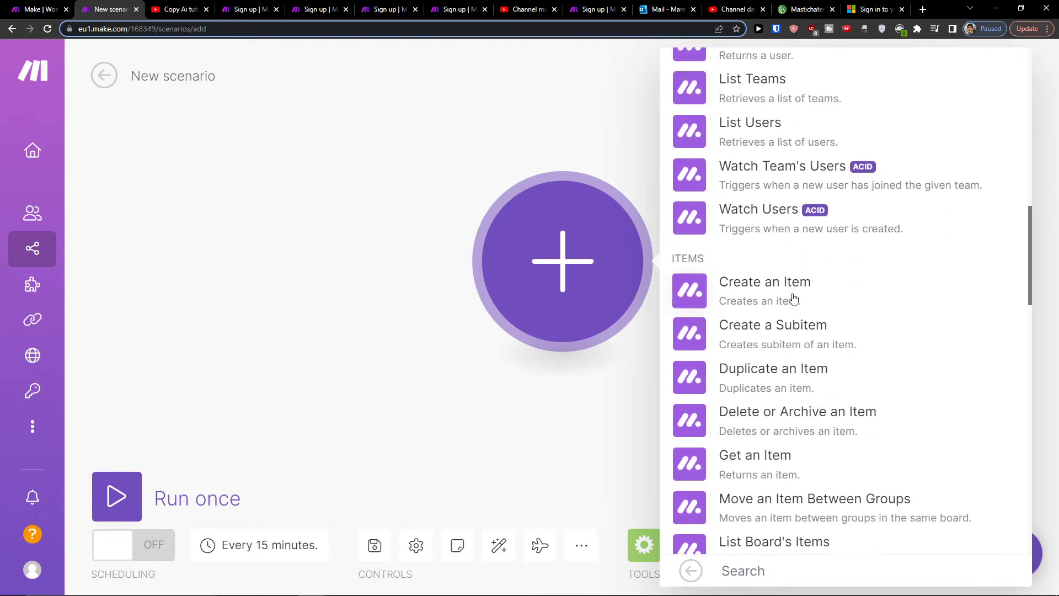
pyautogui.click(793, 299)
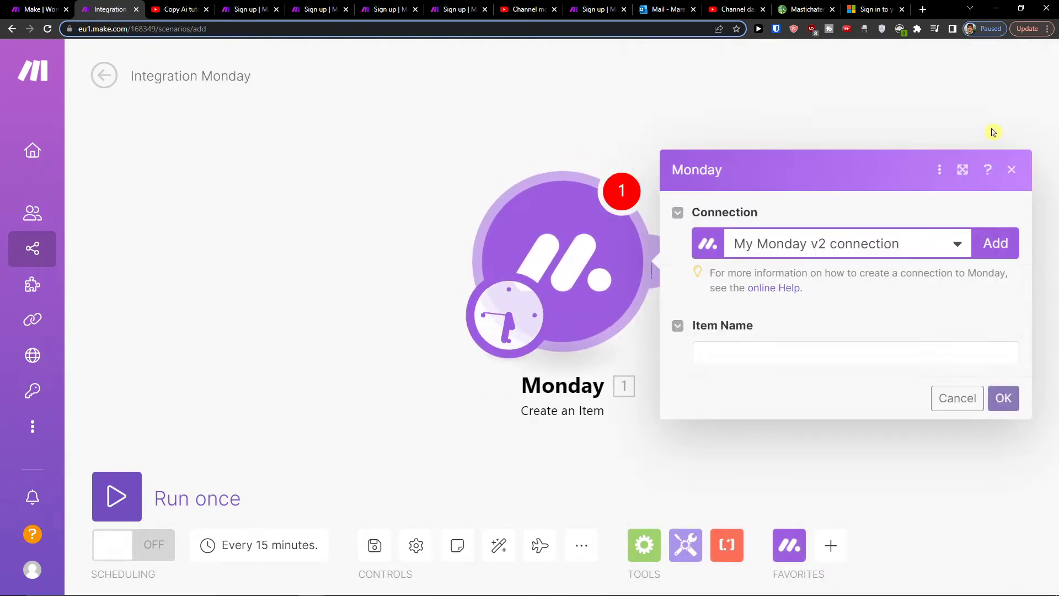
# Step: Start adding a new Monday connection and attempt saving it with an empty API key
pyautogui.click(878, 157)
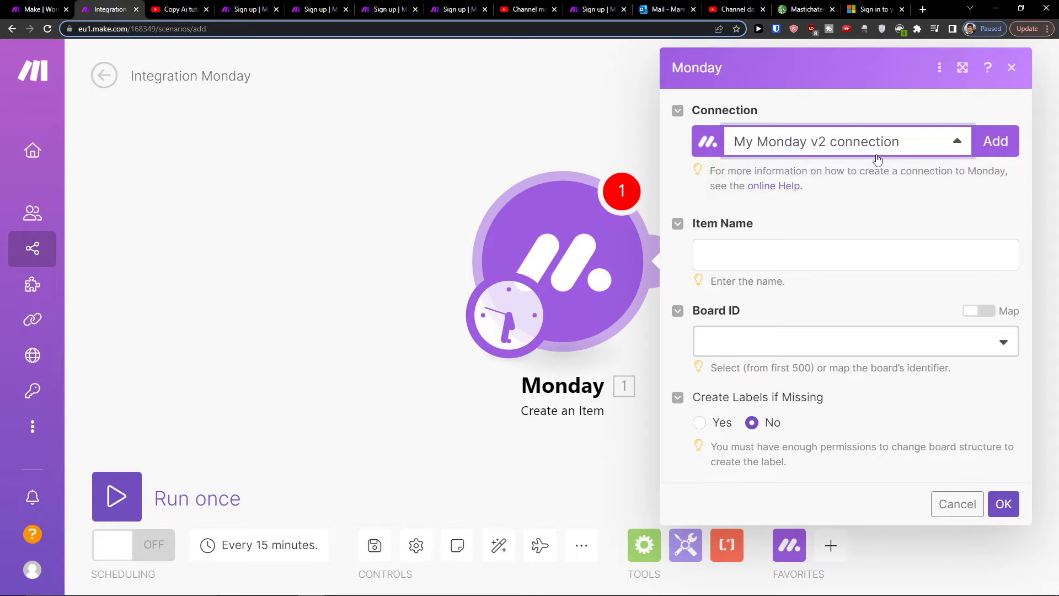
pyautogui.click(997, 143)
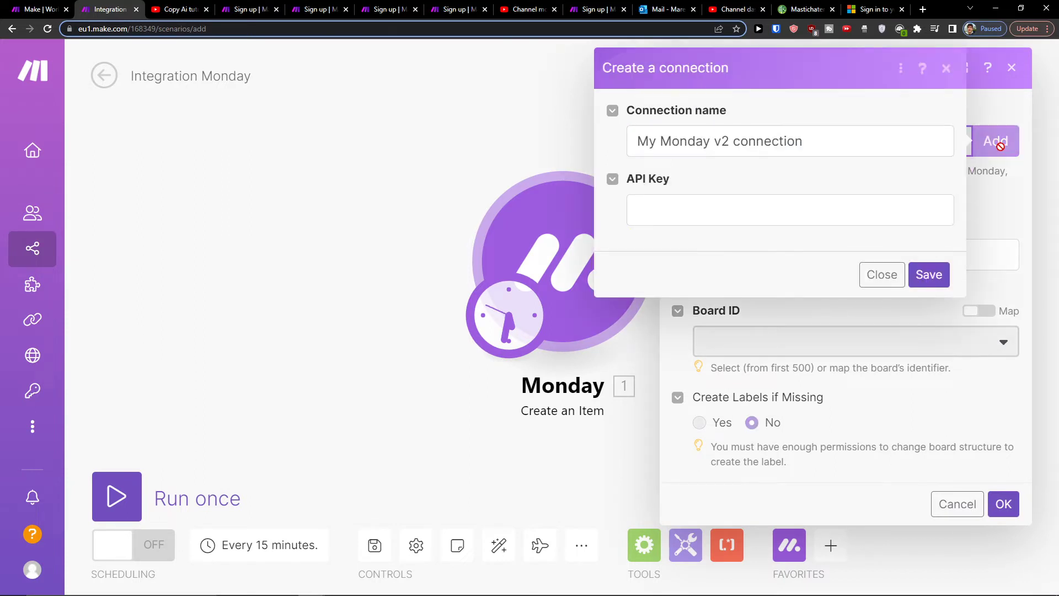
pyautogui.click(814, 197)
pyautogui.click(929, 274)
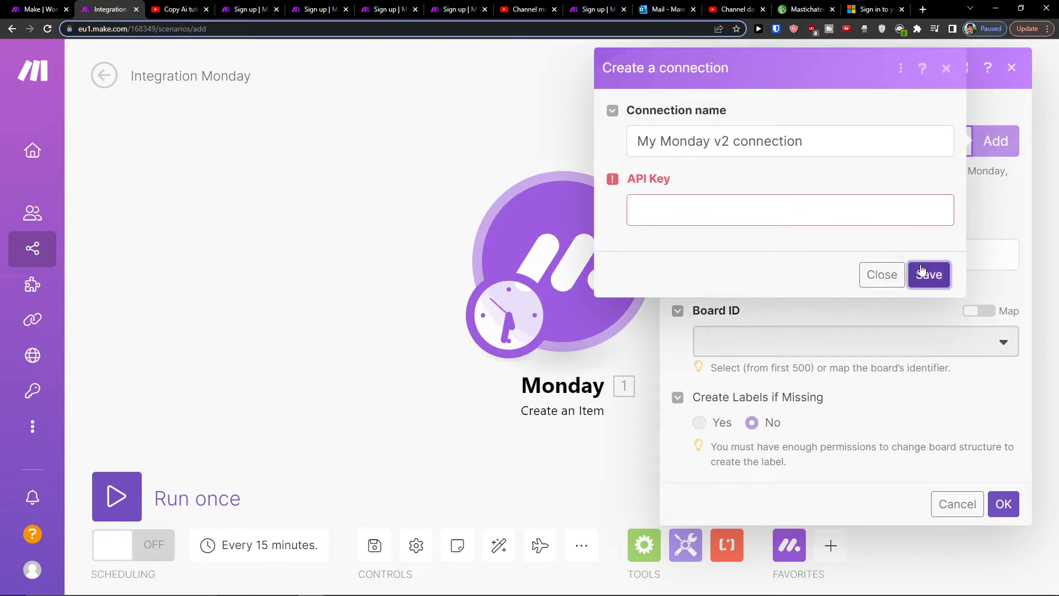
pyautogui.click(801, 208)
# Step: Google 'api key monday.com' in a new tab, then load monday.com there
pyautogui.click(923, 9)
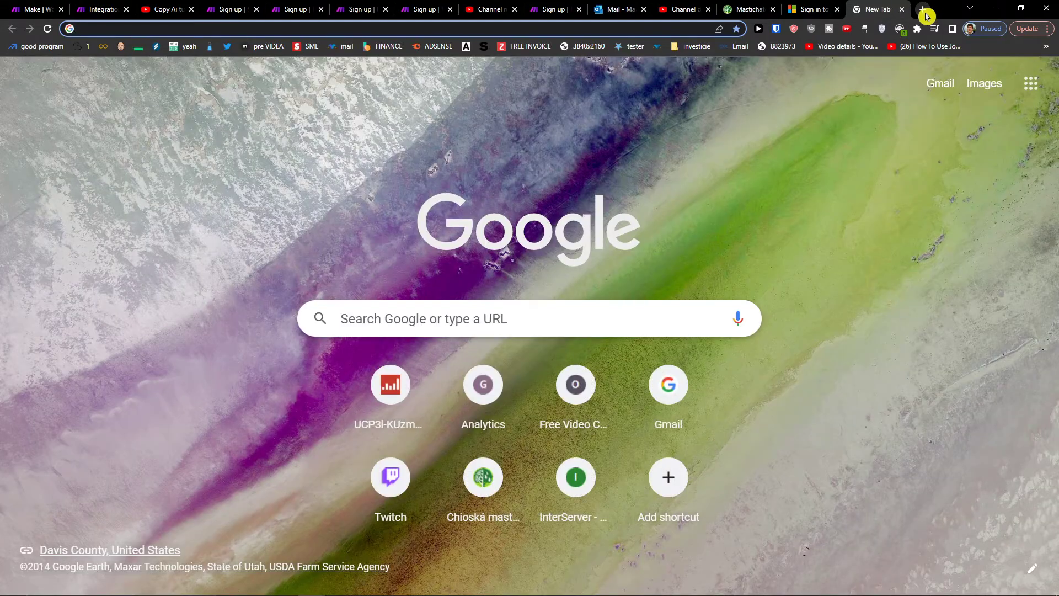
pyautogui.write('api key monday.com')
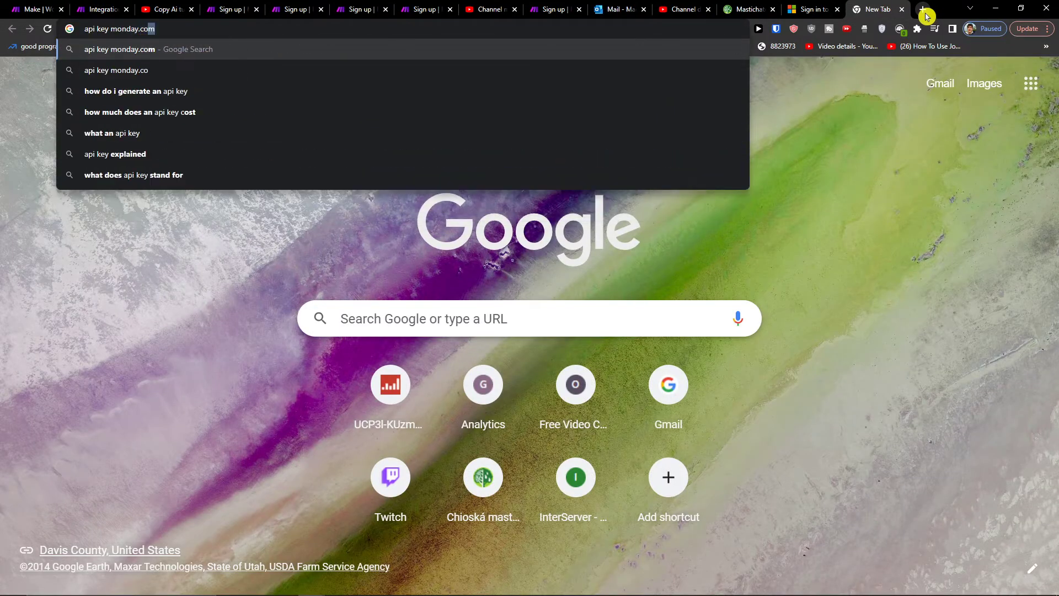
pyautogui.press('Return')
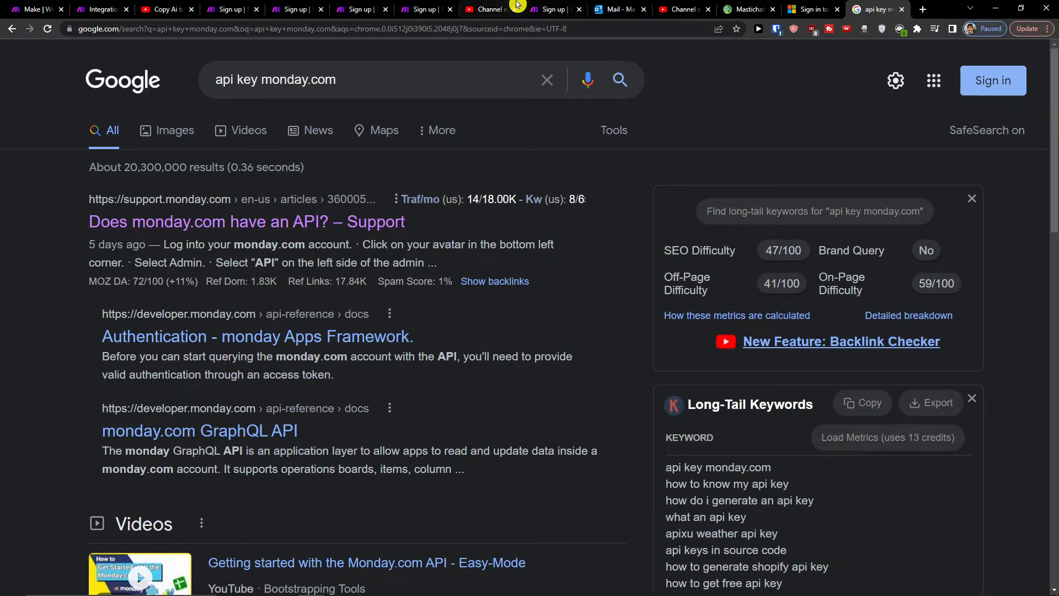
pyautogui.click(646, 29)
pyautogui.write('monday.com')
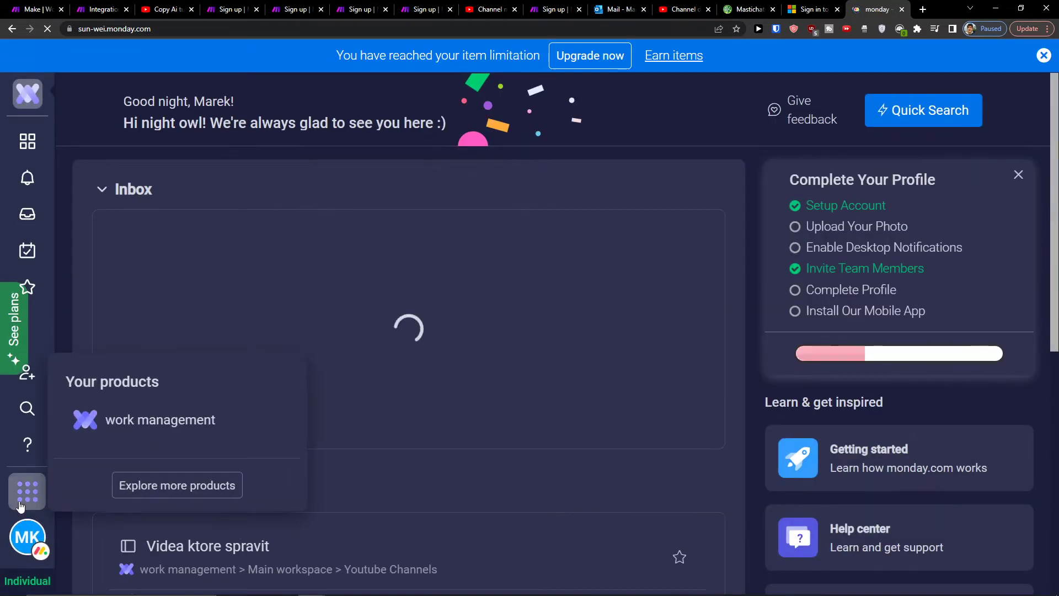
# Step: Regenerate the personal API v2 token under Admin > API and copy it
pyautogui.click(27, 536)
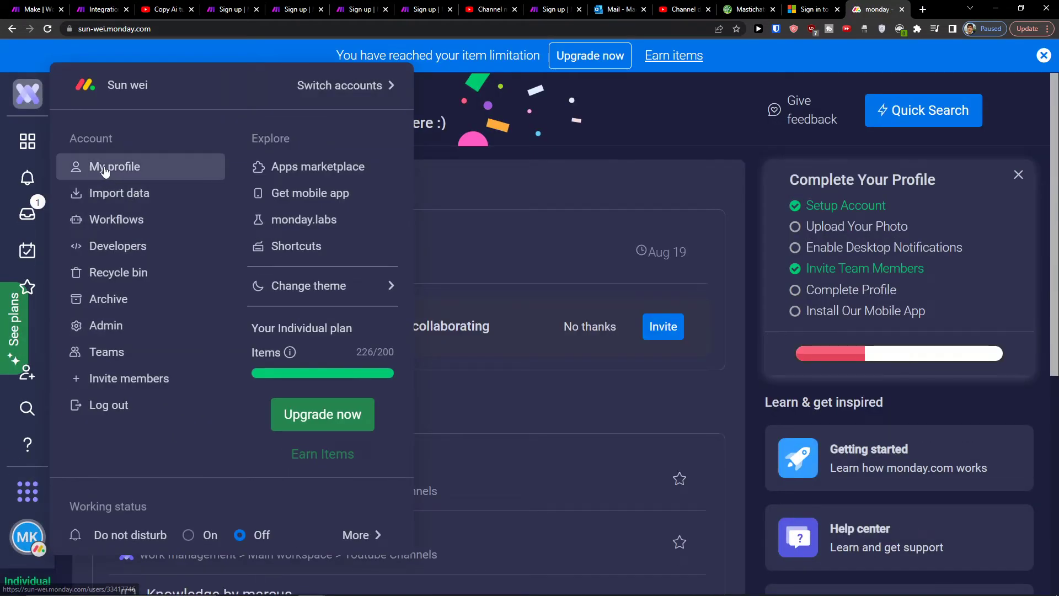
pyautogui.click(131, 339)
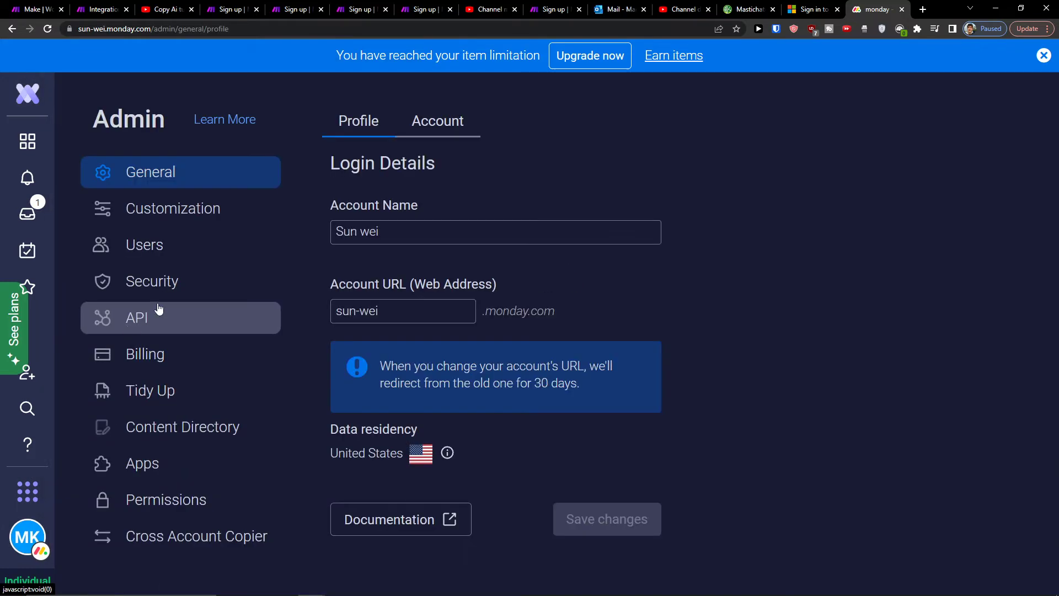
pyautogui.click(177, 220)
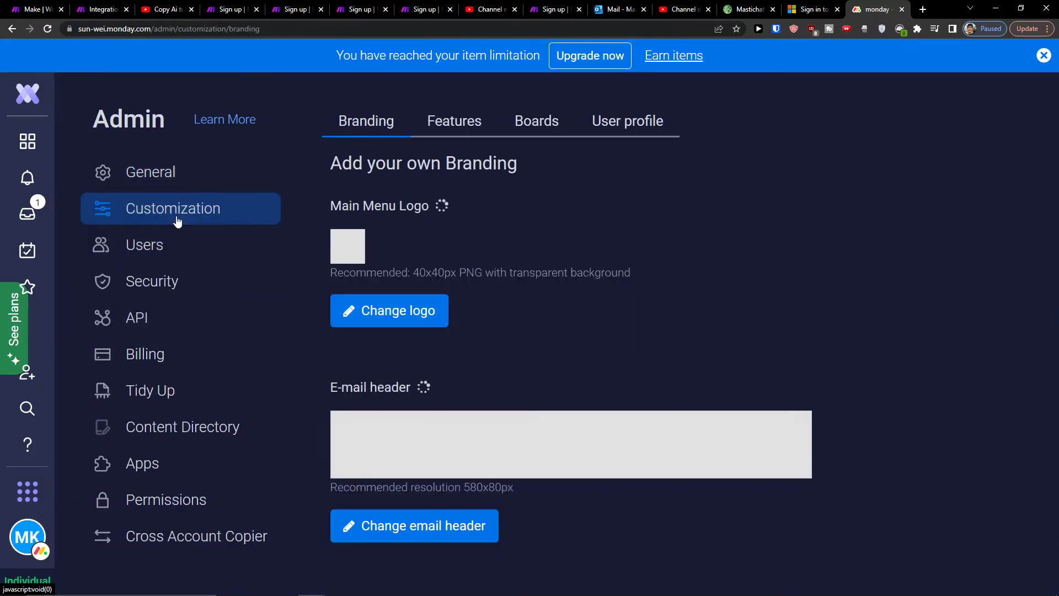
pyautogui.click(185, 242)
pyautogui.click(188, 272)
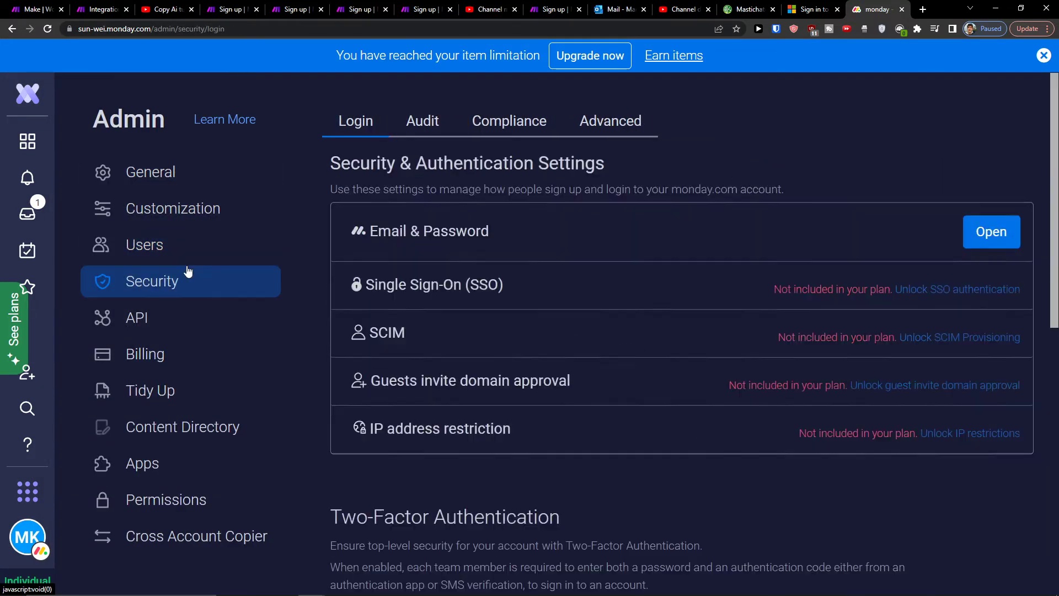
pyautogui.click(141, 312)
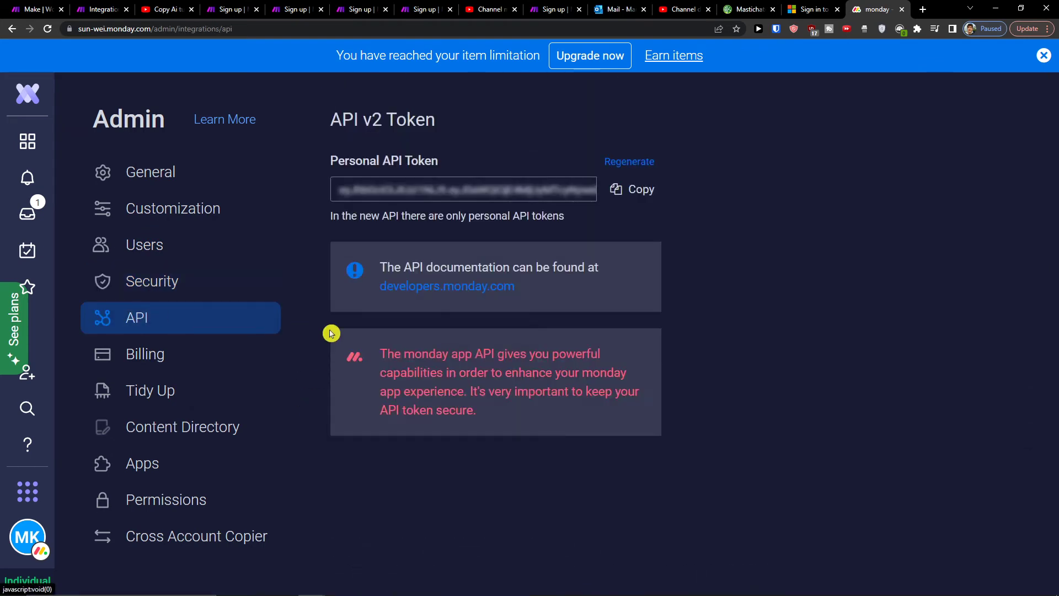
pyautogui.click(639, 163)
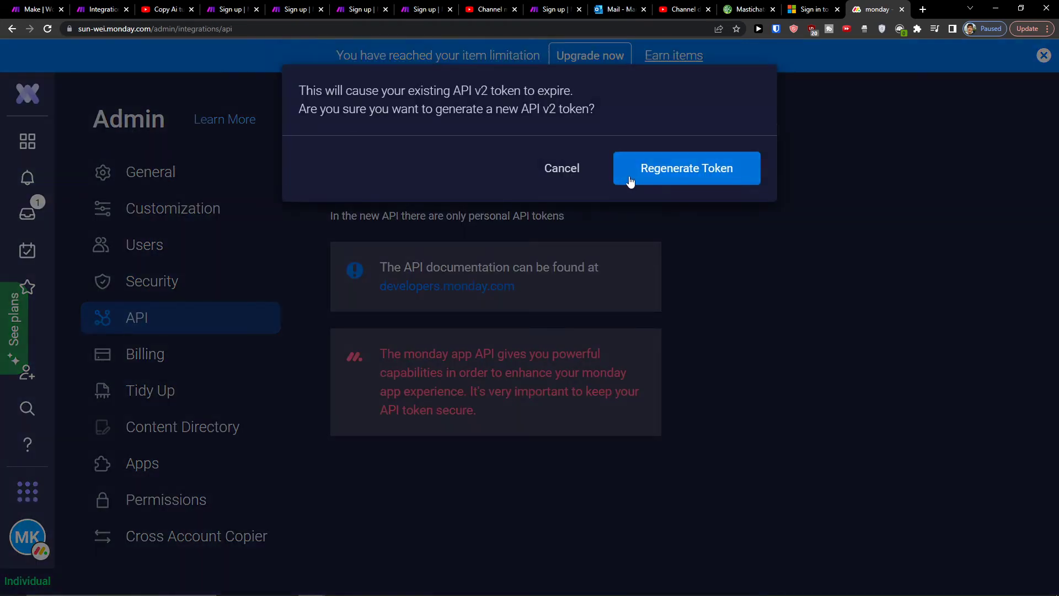
pyautogui.click(631, 182)
pyautogui.click(621, 190)
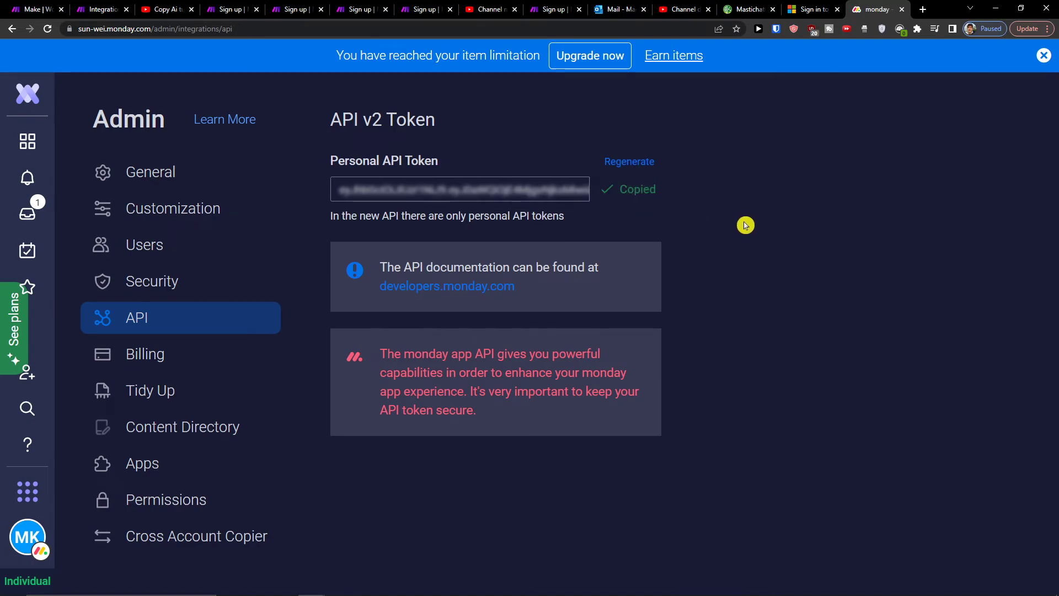
# Step: Paste the copied token as the API key and save the Monday connection
pyautogui.click(79, 5)
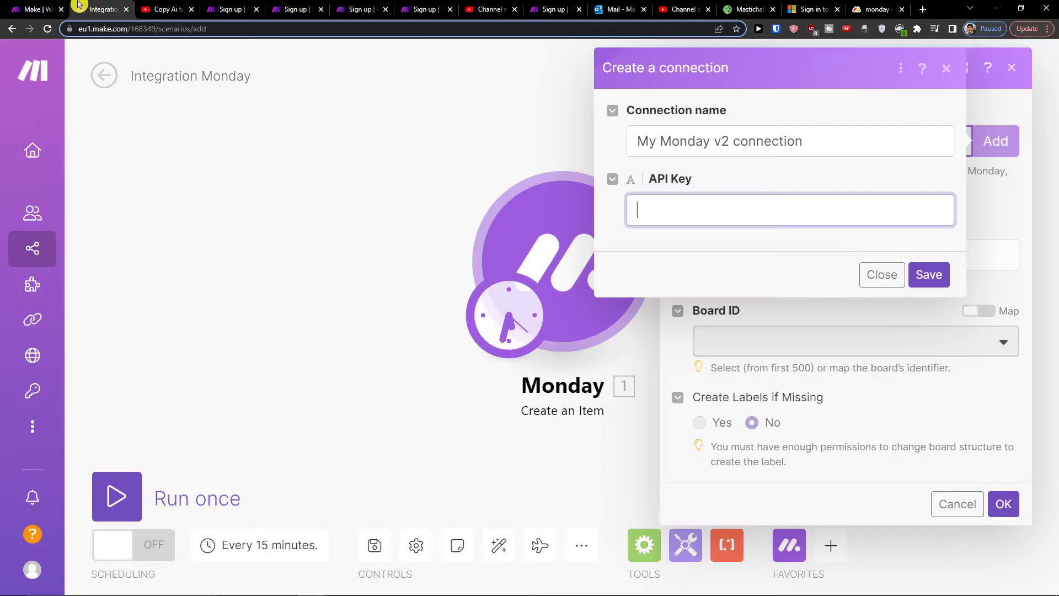
pyautogui.click(721, 198)
pyautogui.hotkey('ctrl', 'v')
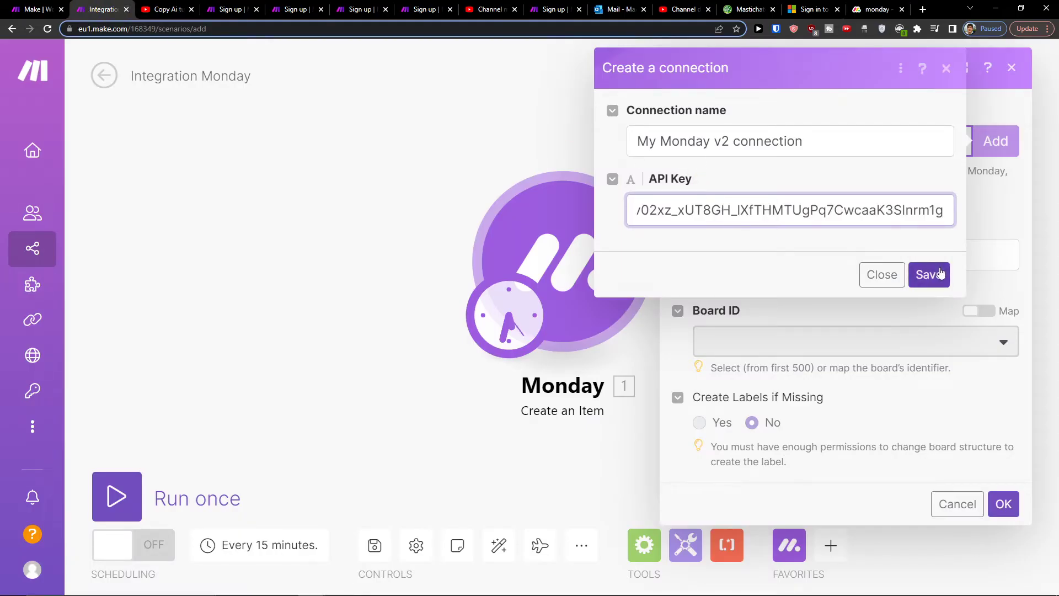
pyautogui.click(940, 274)
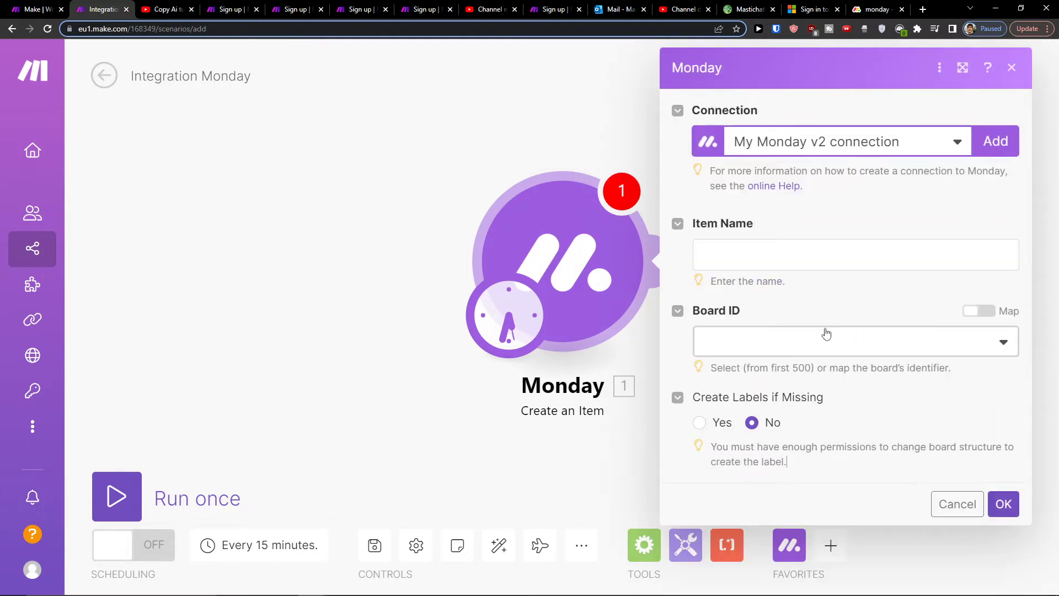
# Step: Select the High CPM review videa board and the CRM group for the new item
pyautogui.click(769, 247)
pyautogui.click(734, 336)
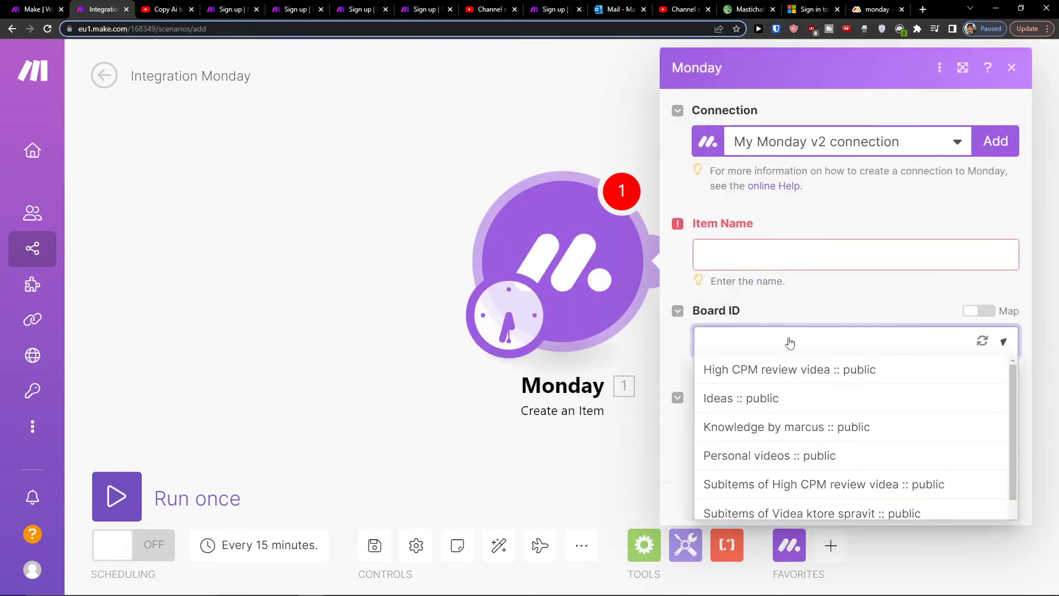
pyautogui.click(761, 258)
pyautogui.click(807, 292)
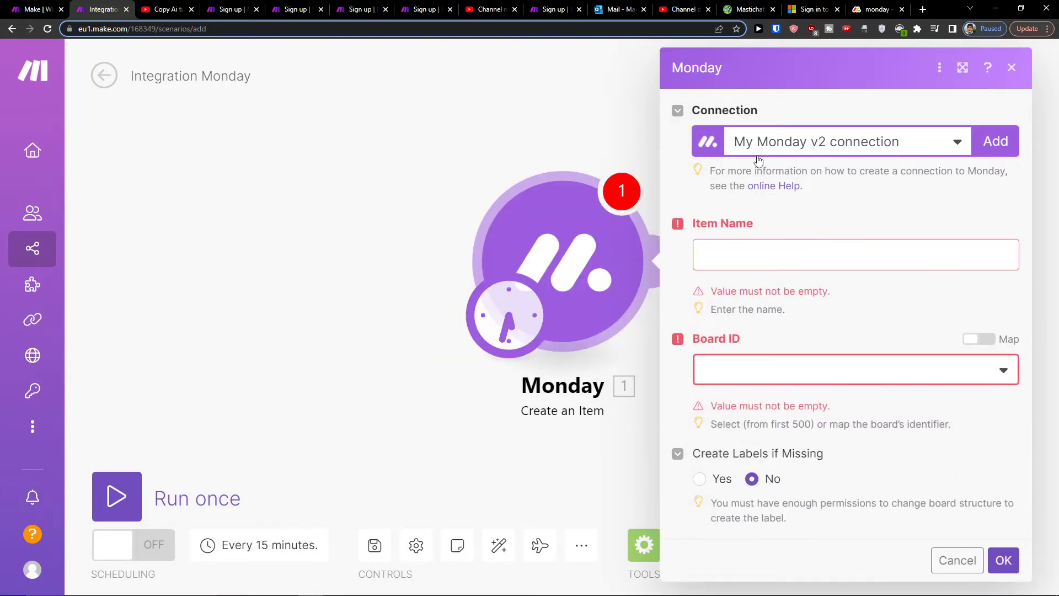
pyautogui.click(712, 254)
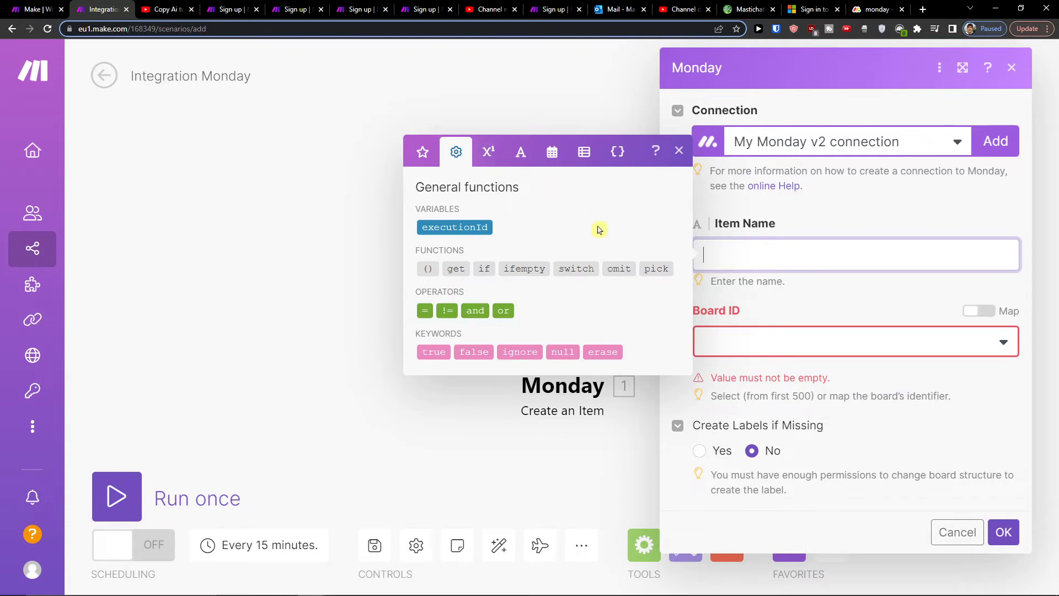
pyautogui.click(877, 301)
pyautogui.click(846, 366)
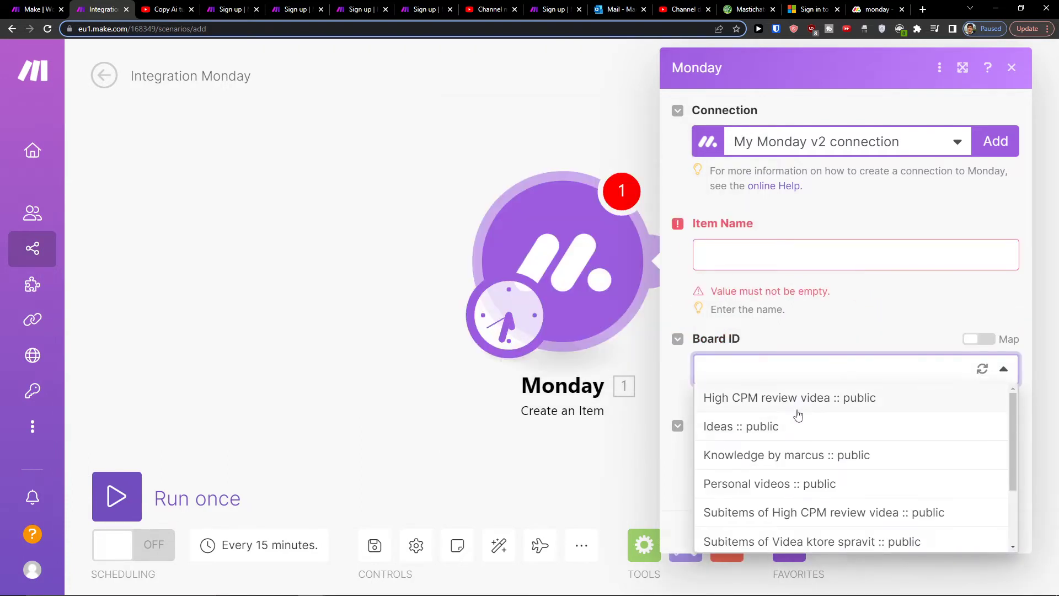
pyautogui.click(798, 411)
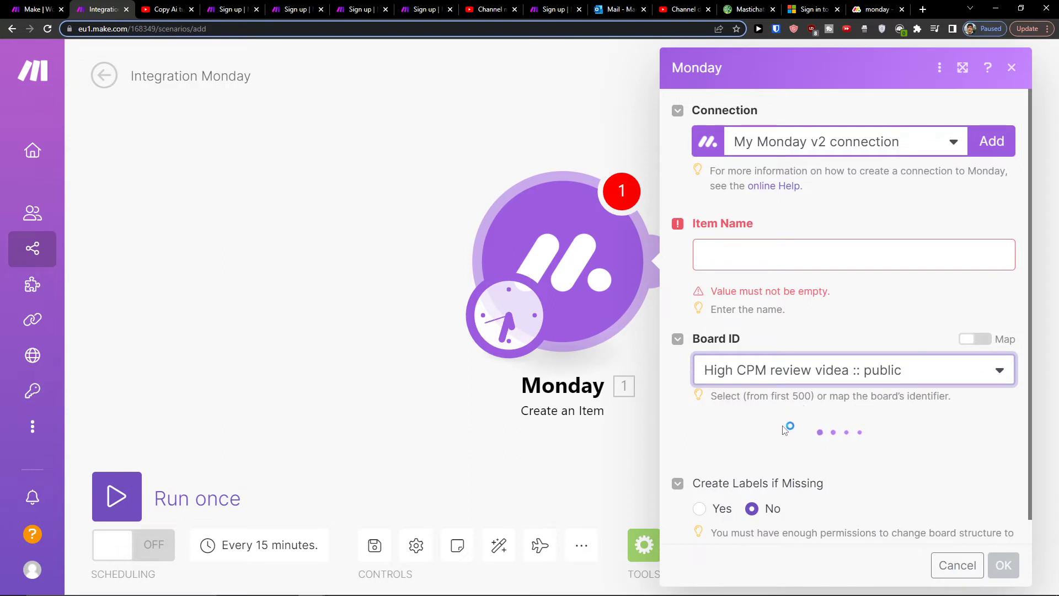
pyautogui.scroll(-1, 761, 417)
pyautogui.click(751, 392)
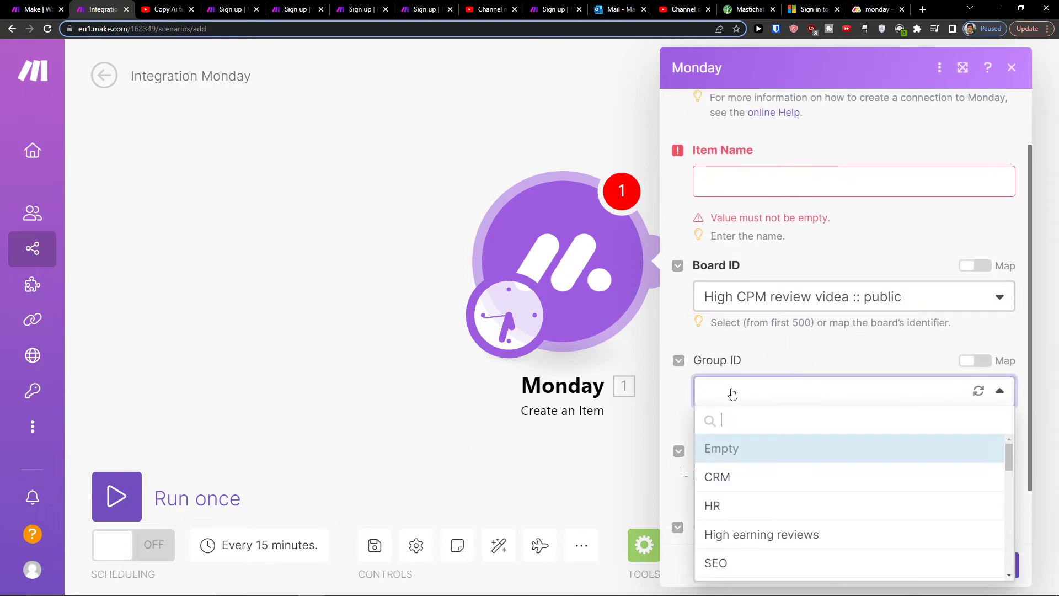
pyautogui.click(747, 474)
pyautogui.scroll(-1, 687, 405)
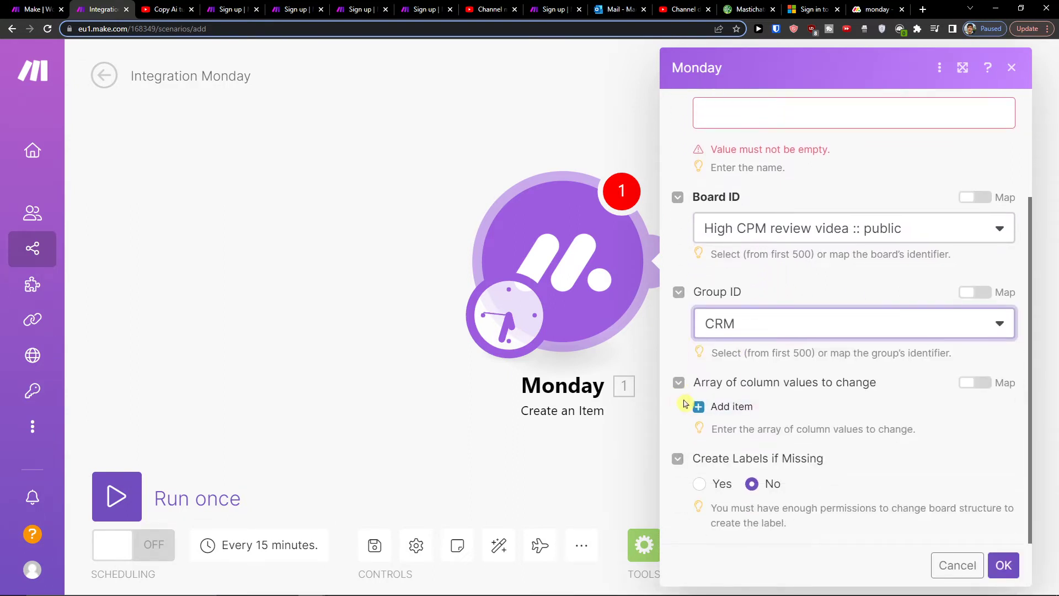
# Step: Fill in the item name CRM and confirm the Monday module settings
pyautogui.click(743, 412)
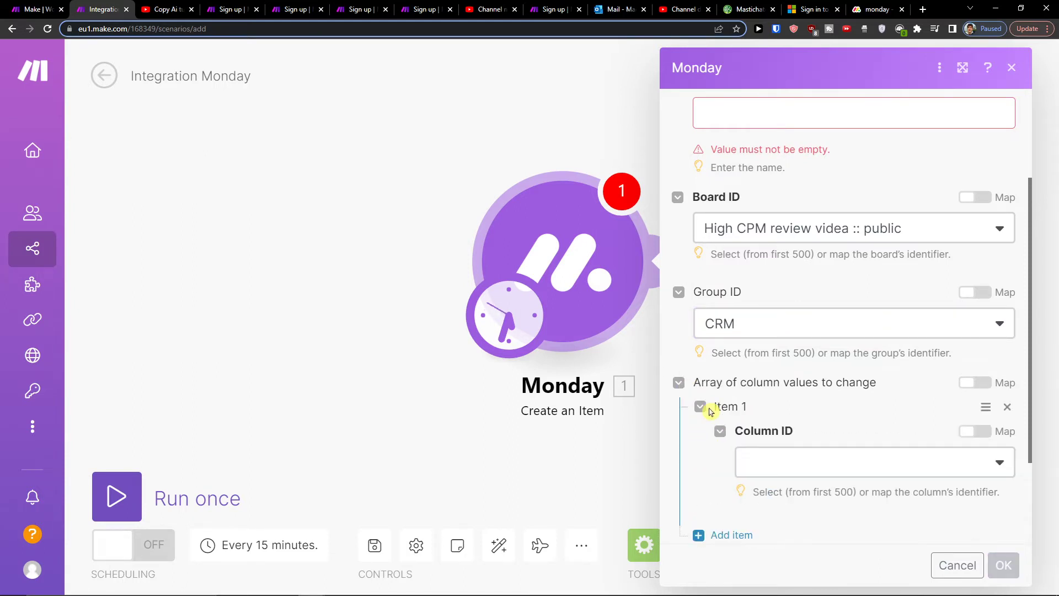
pyautogui.click(805, 456)
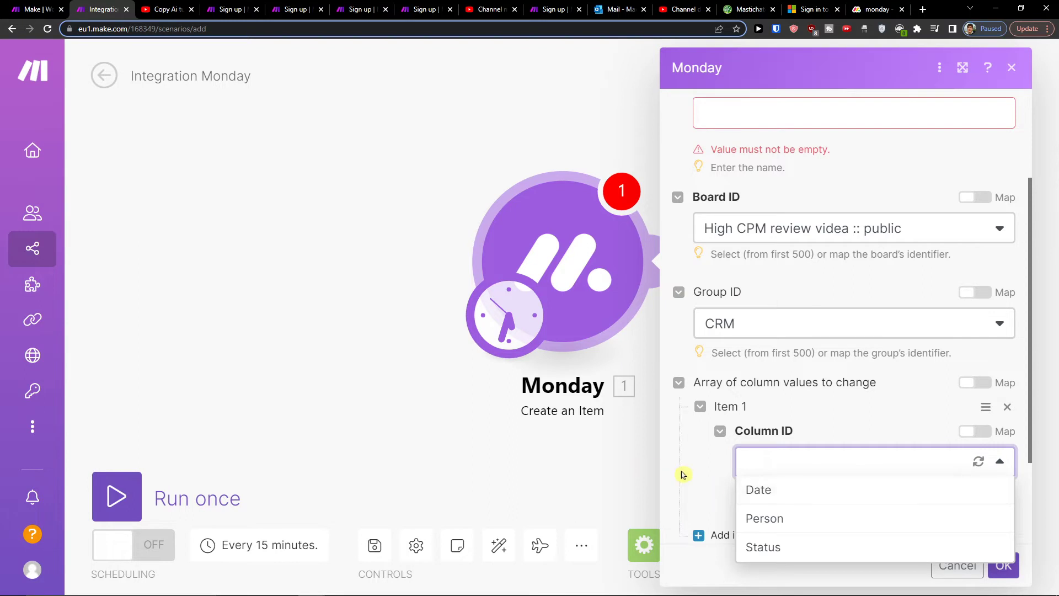
pyautogui.click(741, 484)
pyautogui.scroll(-2, 736, 470)
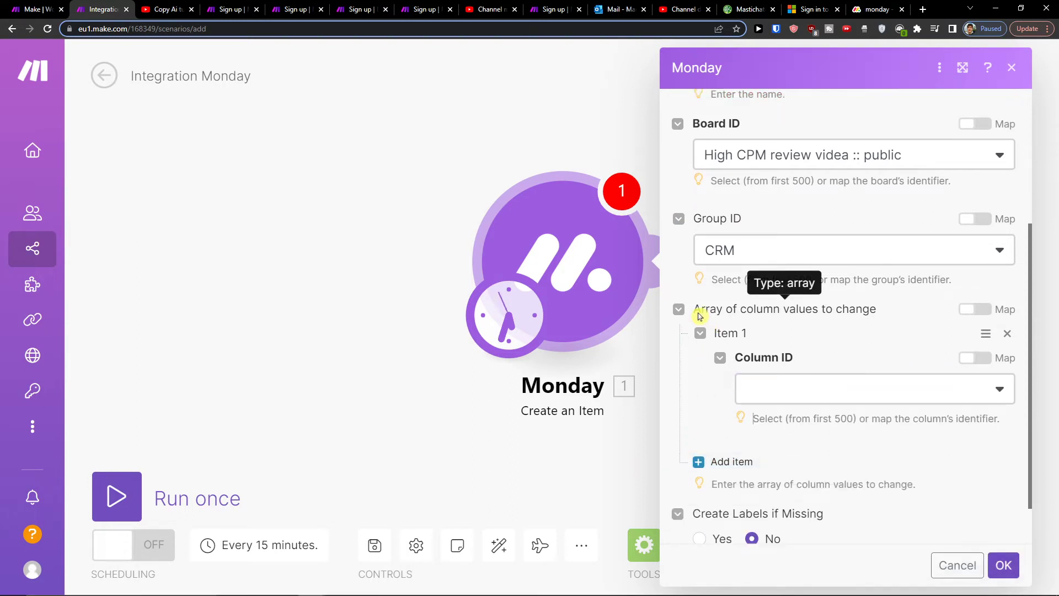
pyautogui.scroll(5, 701, 304)
pyautogui.click(700, 259)
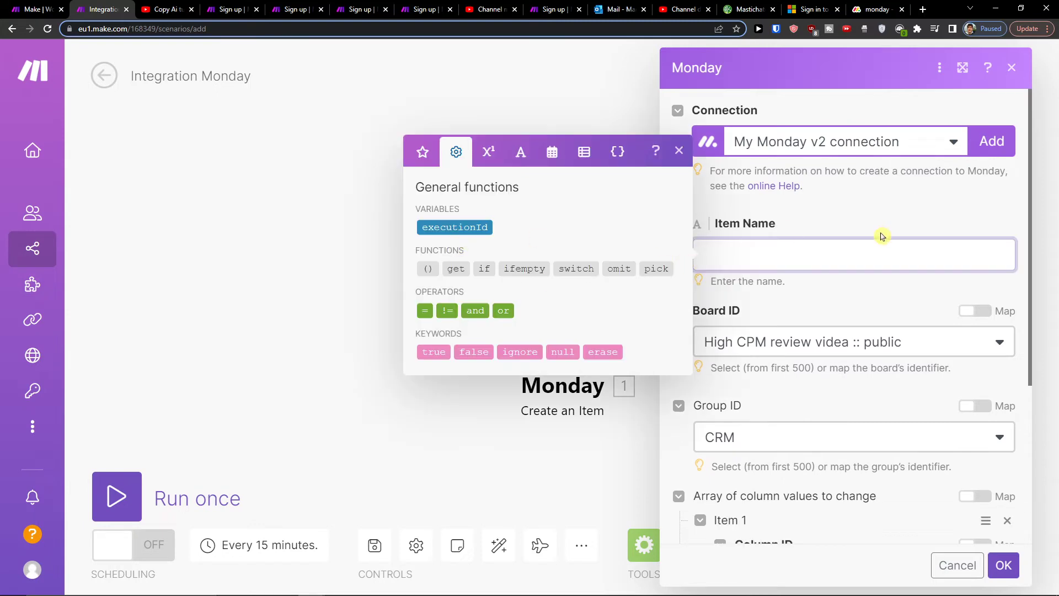
pyautogui.scroll(-5, 992, 515)
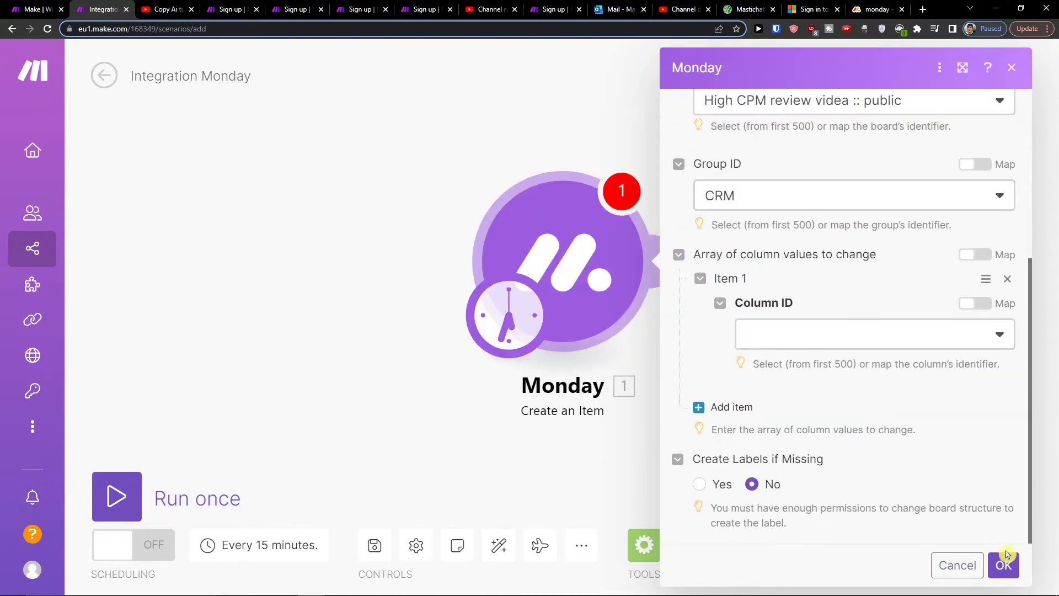
pyautogui.click(1008, 561)
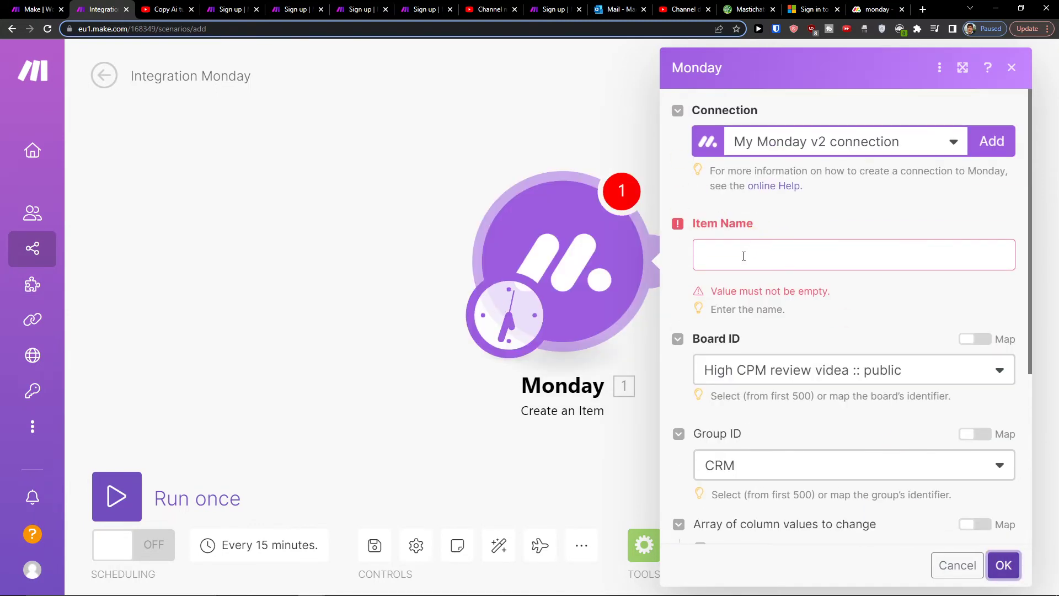
pyautogui.click(744, 256)
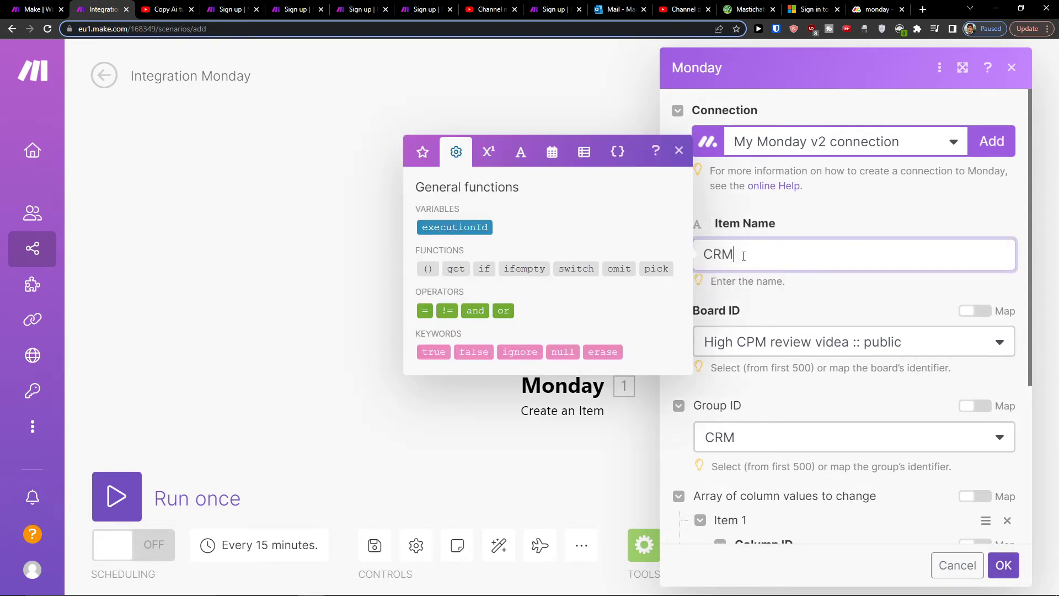
pyautogui.click(1006, 567)
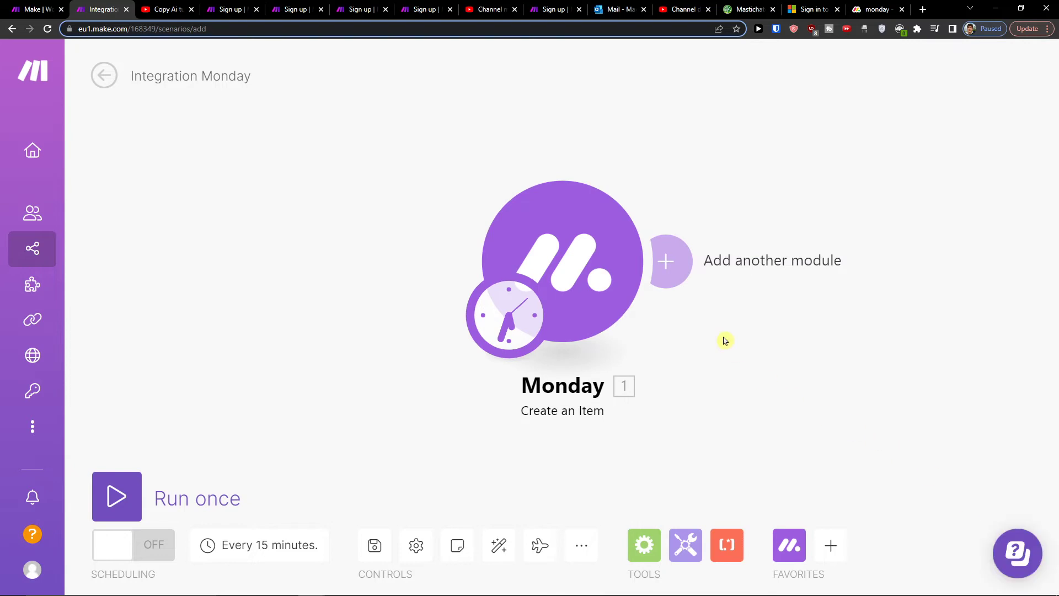
# Step: Add a Microsoft 365 Email 'Create and Send a Message' module after Monday
pyautogui.click(675, 278)
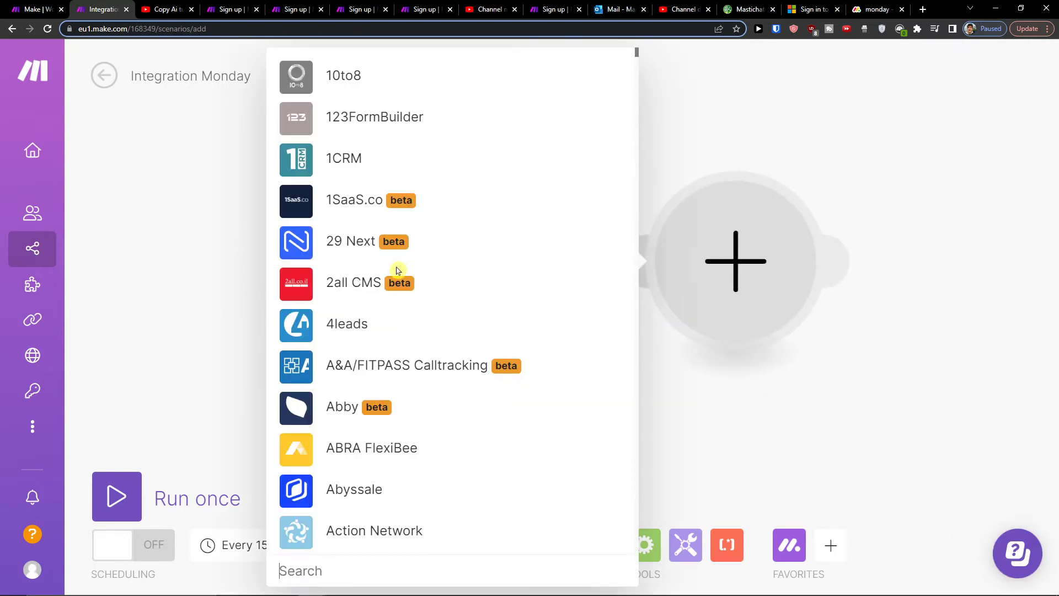
pyautogui.write('ouloo')
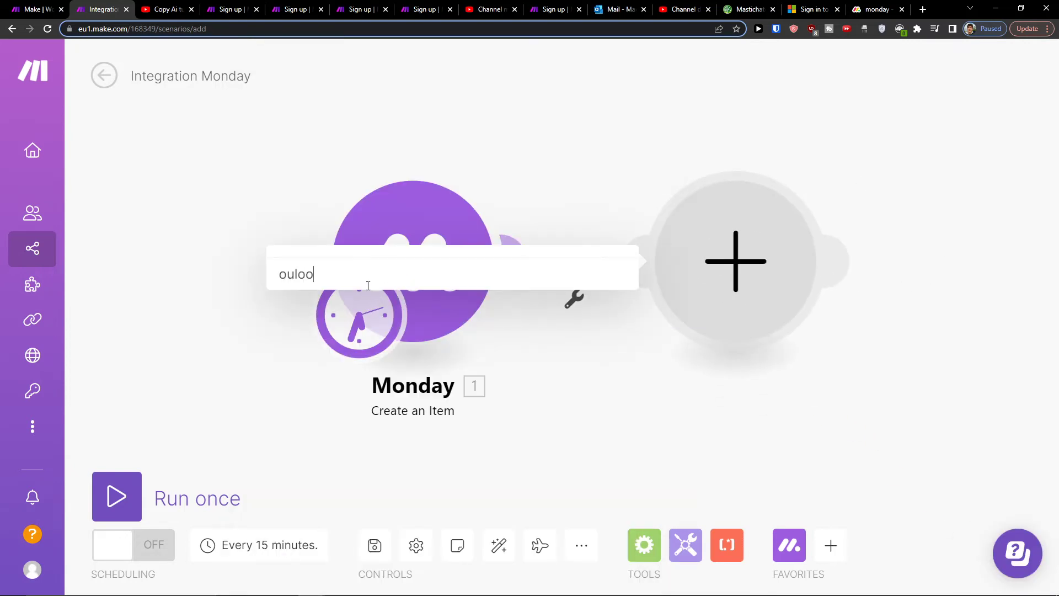
pyautogui.write('k')
pyautogui.press('BackSpace')
pyautogui.press('BackSpace')
pyautogui.press('BackSpace')
pyautogui.press('BackSpace')
pyautogui.write('tloo')
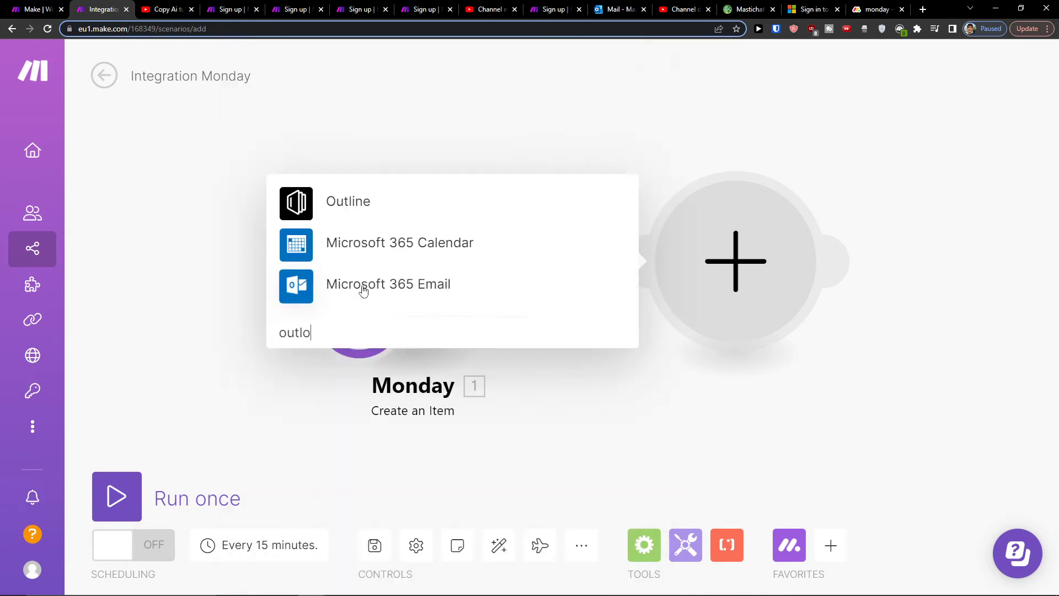
pyautogui.click(357, 267)
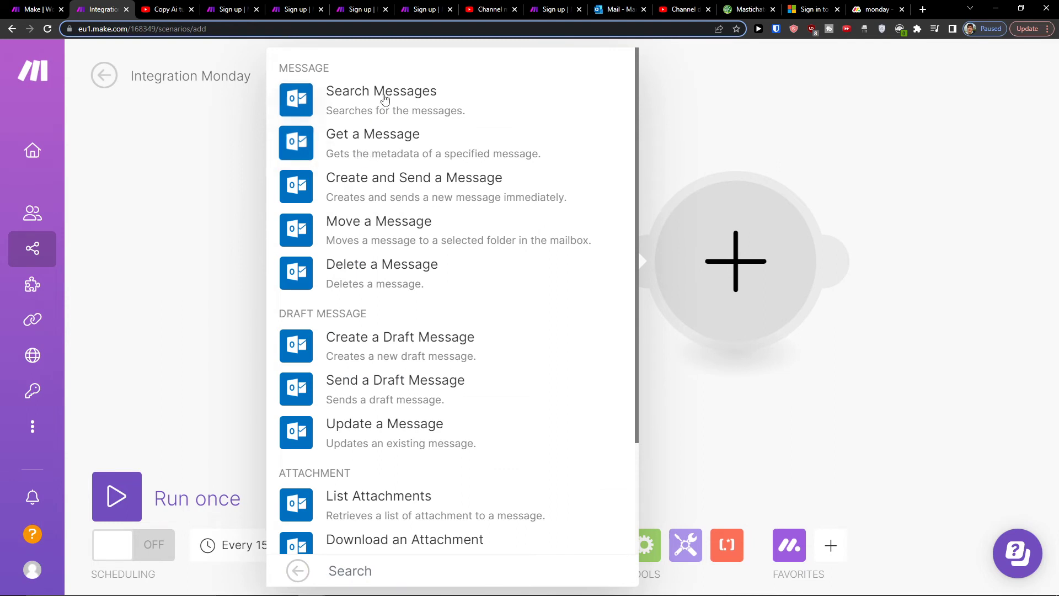
pyautogui.click(393, 190)
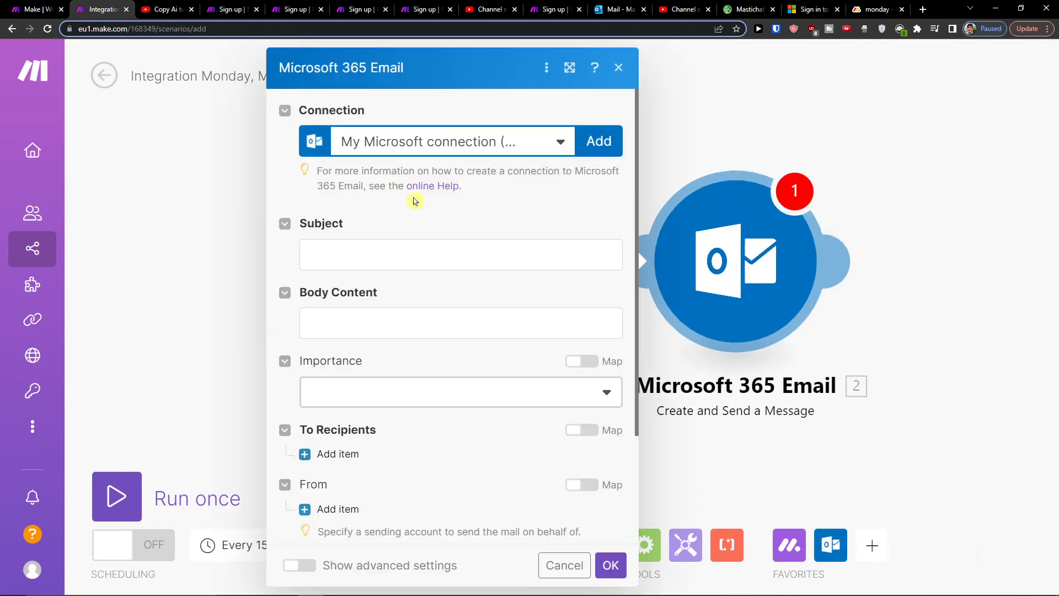
# Step: Map the Monday item ID to Subject, write body 'New task', add the recipient's e-mail, confirm
pyautogui.click(417, 259)
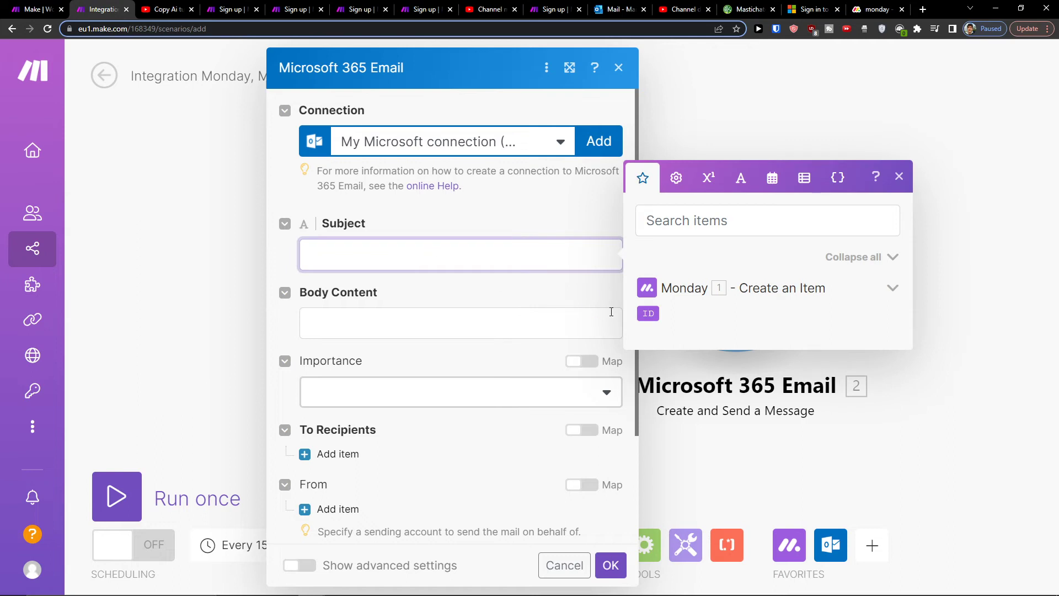
pyautogui.click(648, 314)
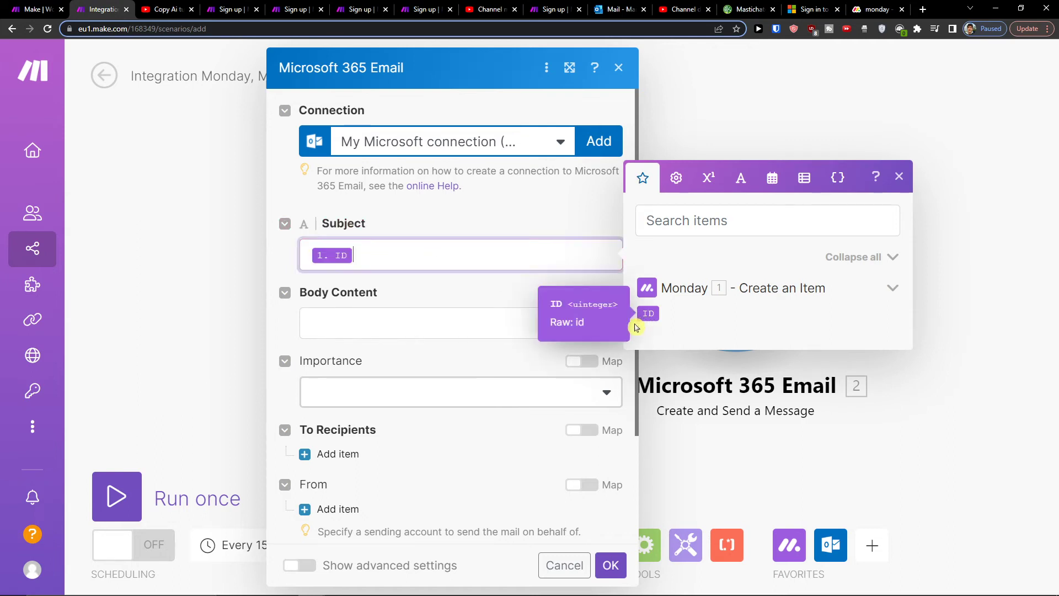
pyautogui.click(409, 312)
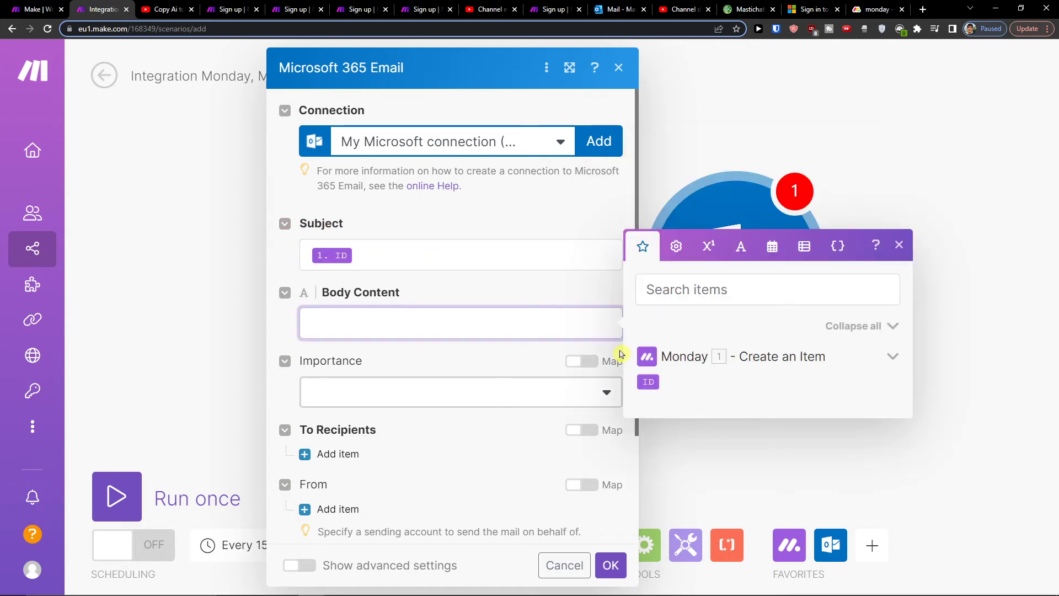
pyautogui.write('New task')
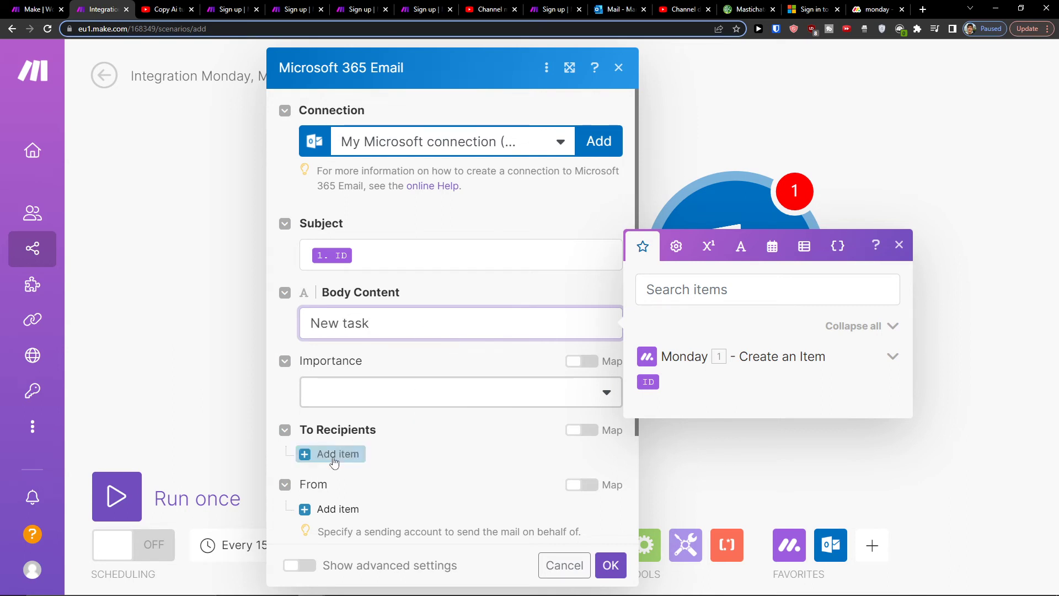
pyautogui.click(365, 453)
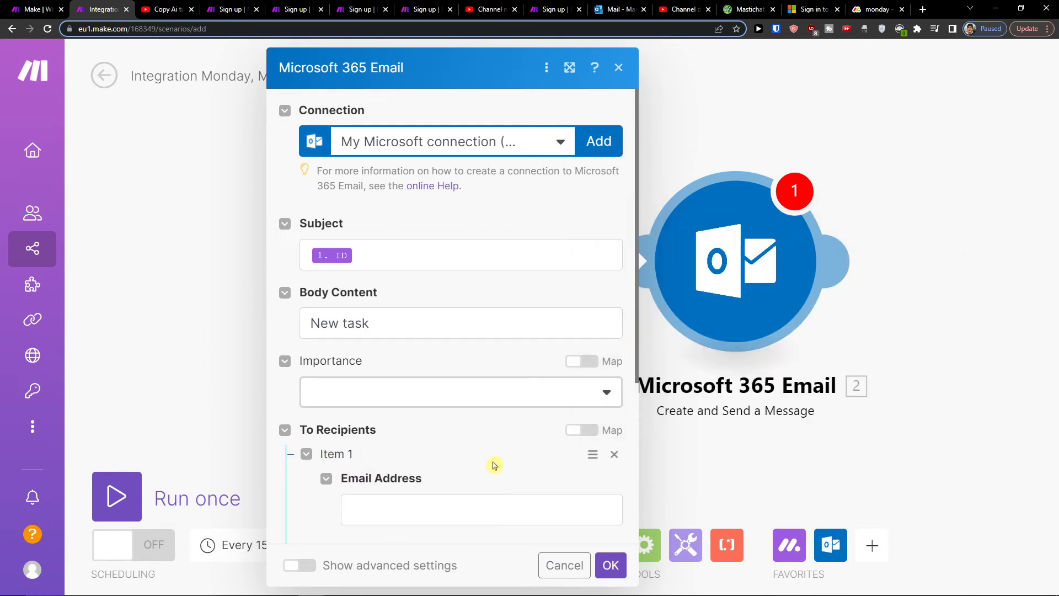
pyautogui.scroll(-1, 485, 461)
pyautogui.click(467, 450)
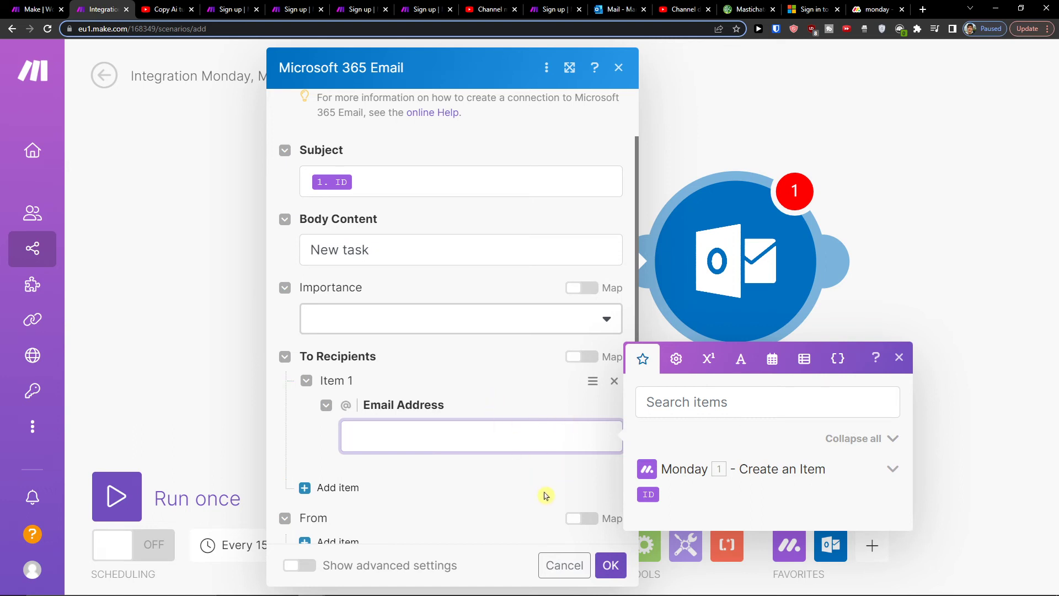
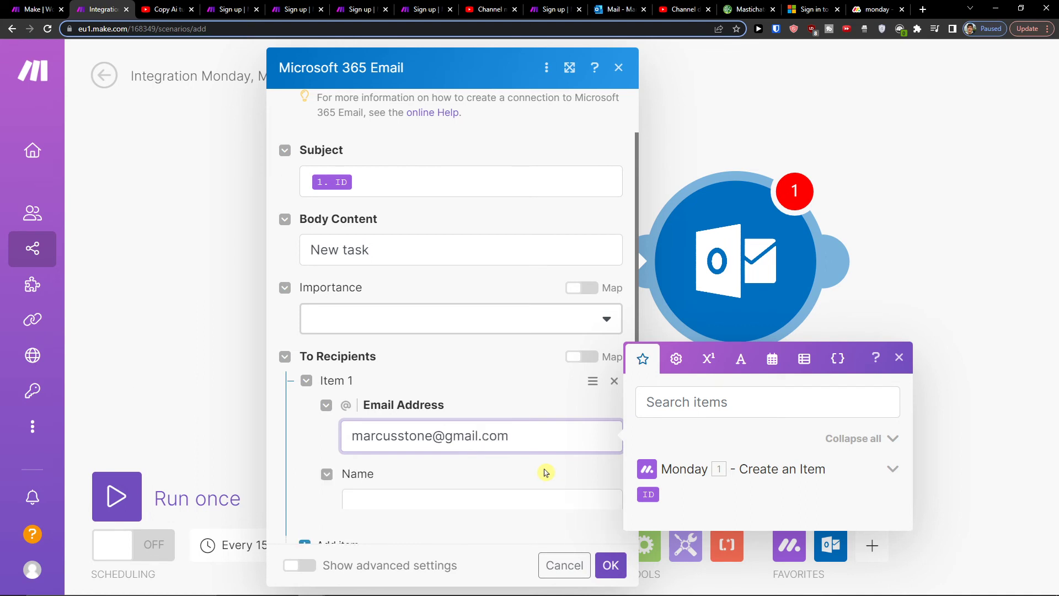
pyautogui.click(611, 565)
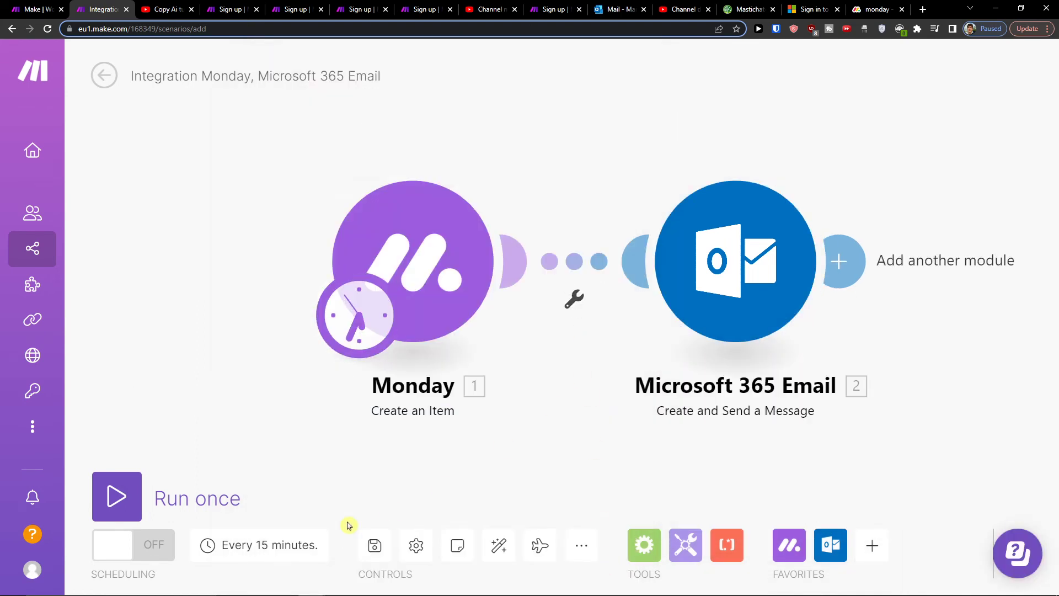
# Step: Save and run the scenario once, then inspect the failed Monday module's settings without changes
pyautogui.click(374, 549)
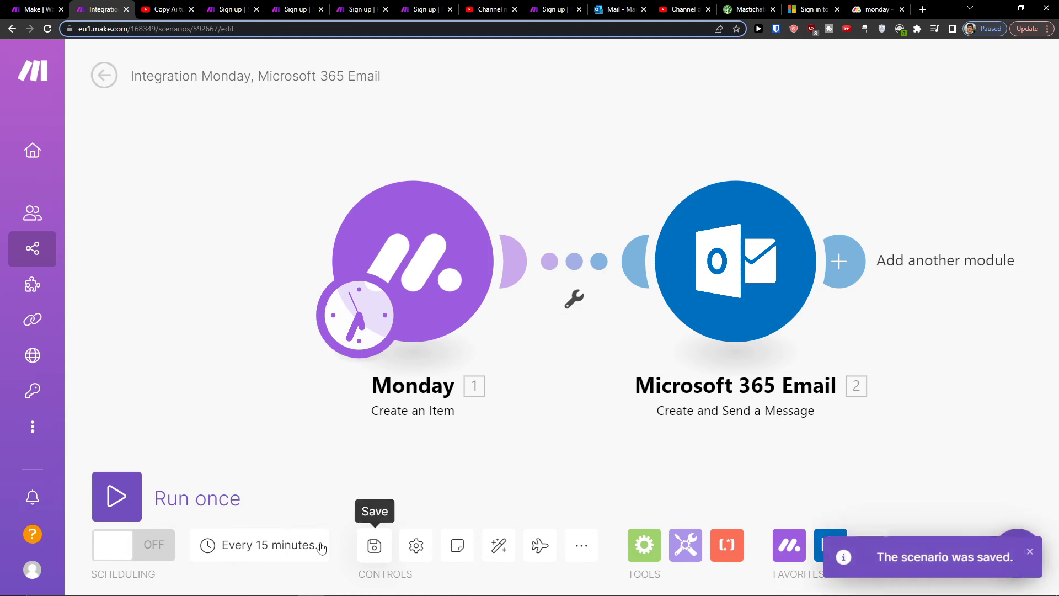
pyautogui.click(147, 498)
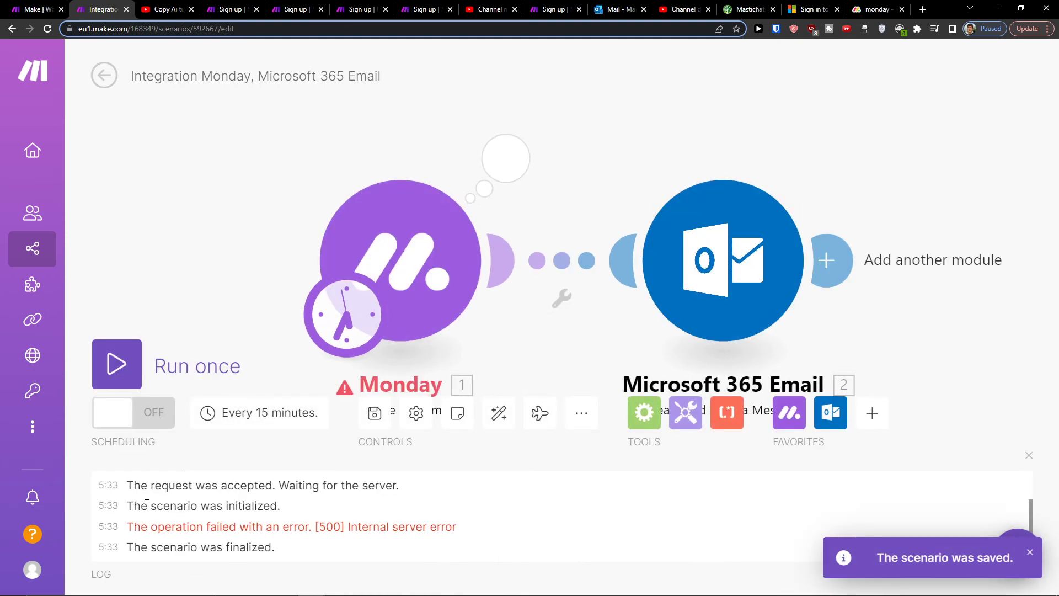
pyautogui.click(436, 238)
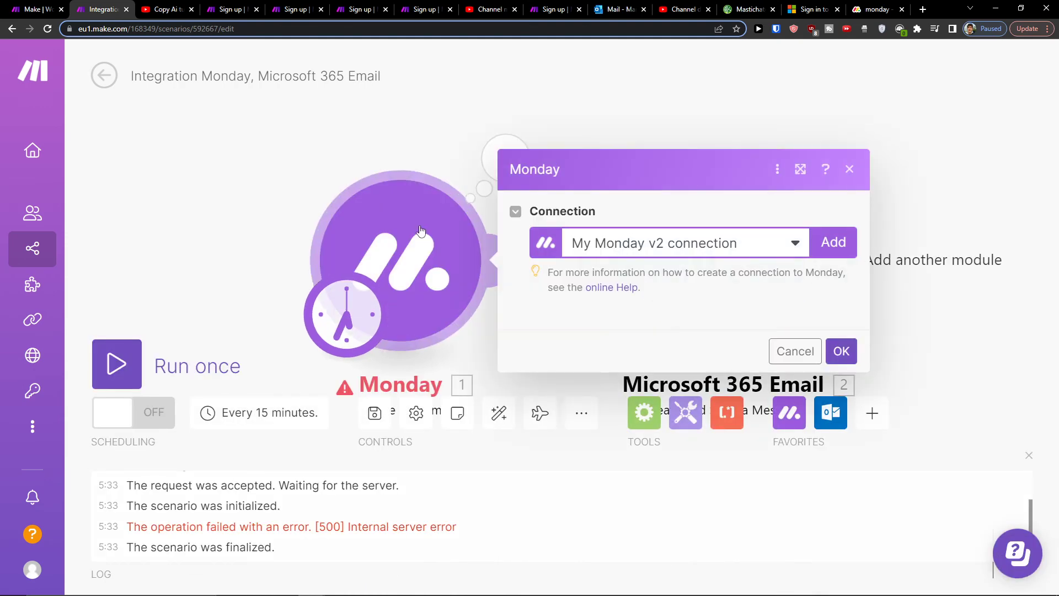
pyautogui.scroll(-5, 721, 315)
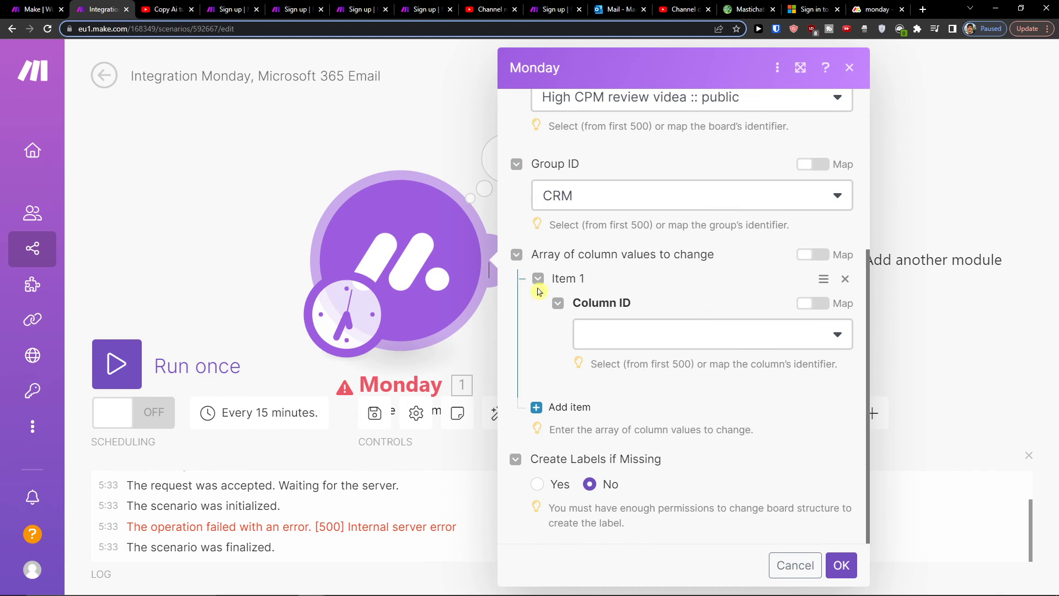
pyautogui.click(516, 254)
pyautogui.scroll(2, 546, 253)
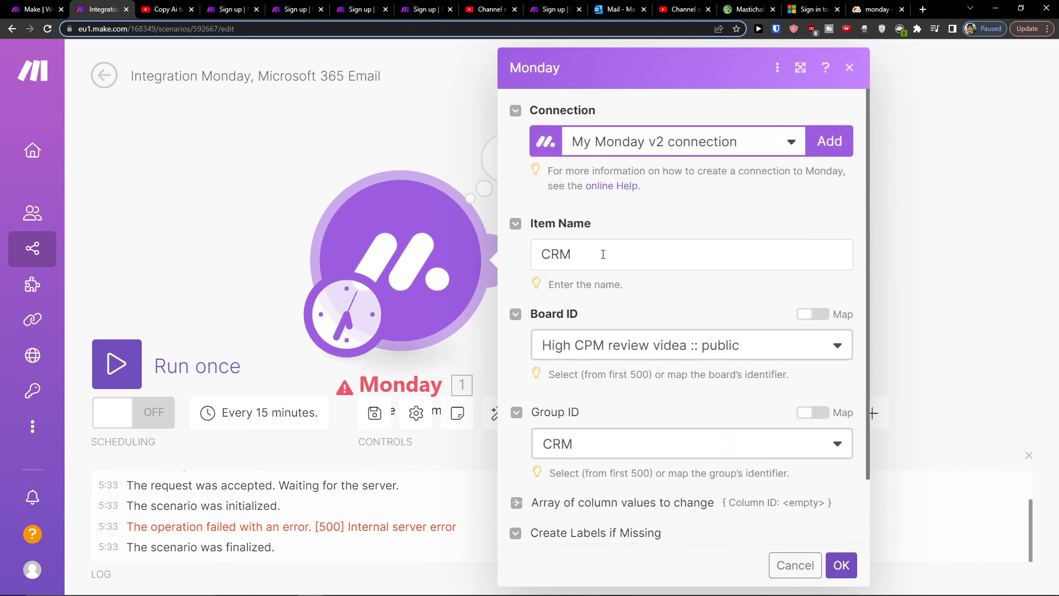
pyautogui.scroll(-2, 603, 255)
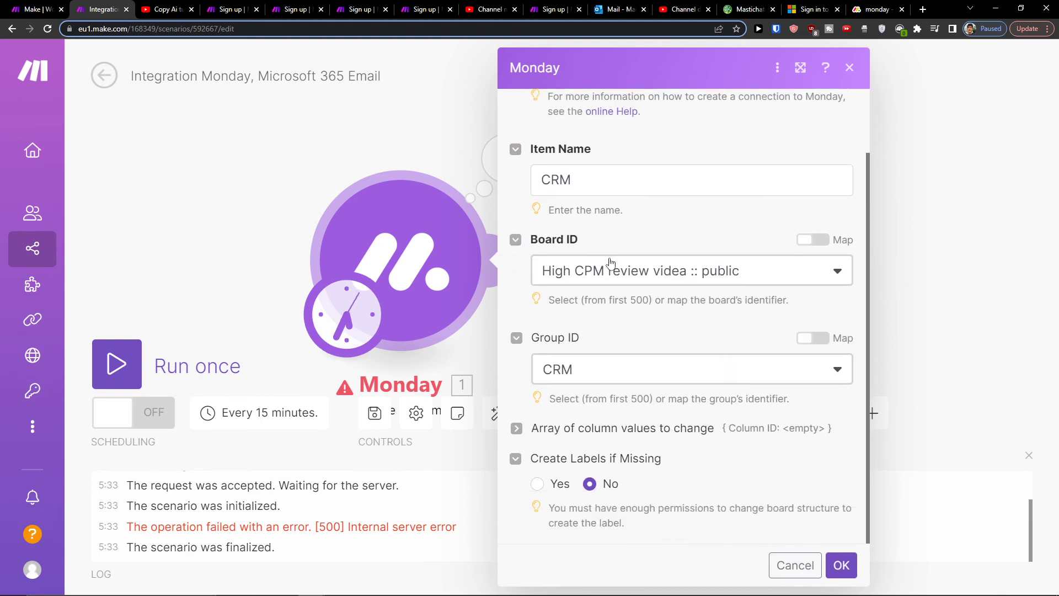
pyautogui.click(793, 572)
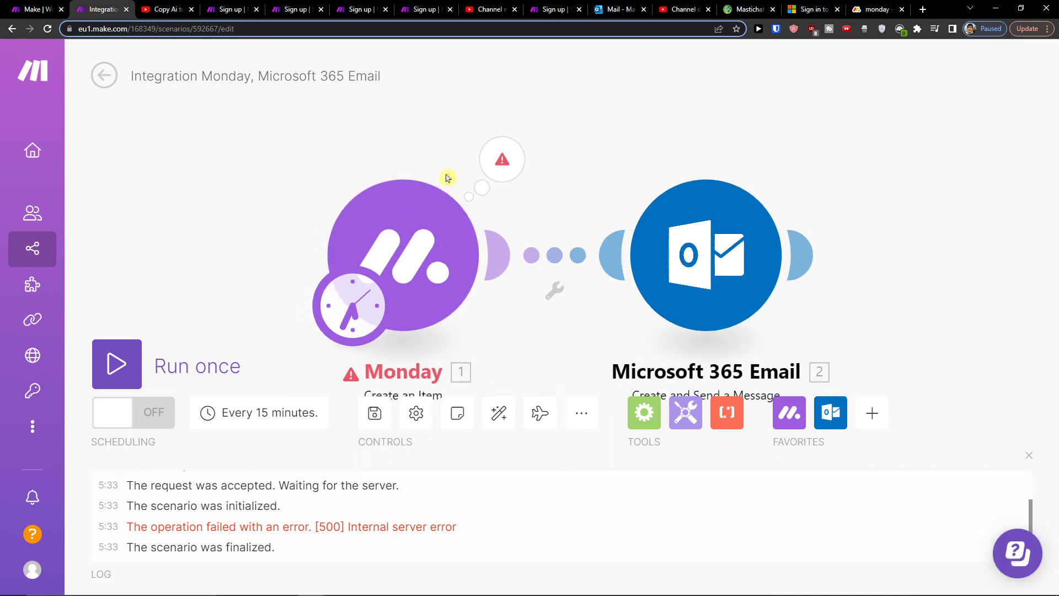